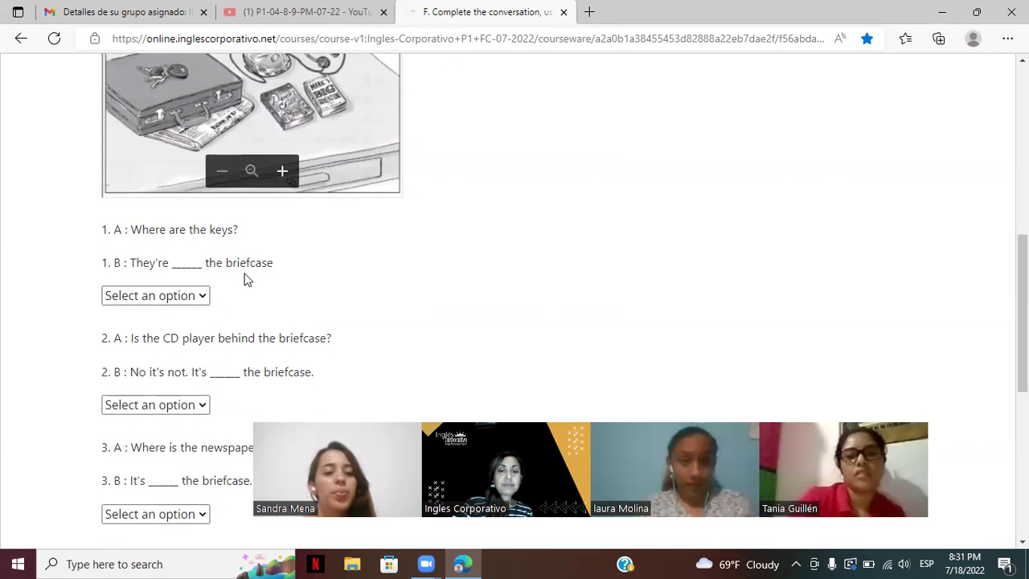
- Answer question 1 about the keys with "On" and question 2 about the CD player with "Next to"
{"action": "left_click", "coordinate": [194, 298]}
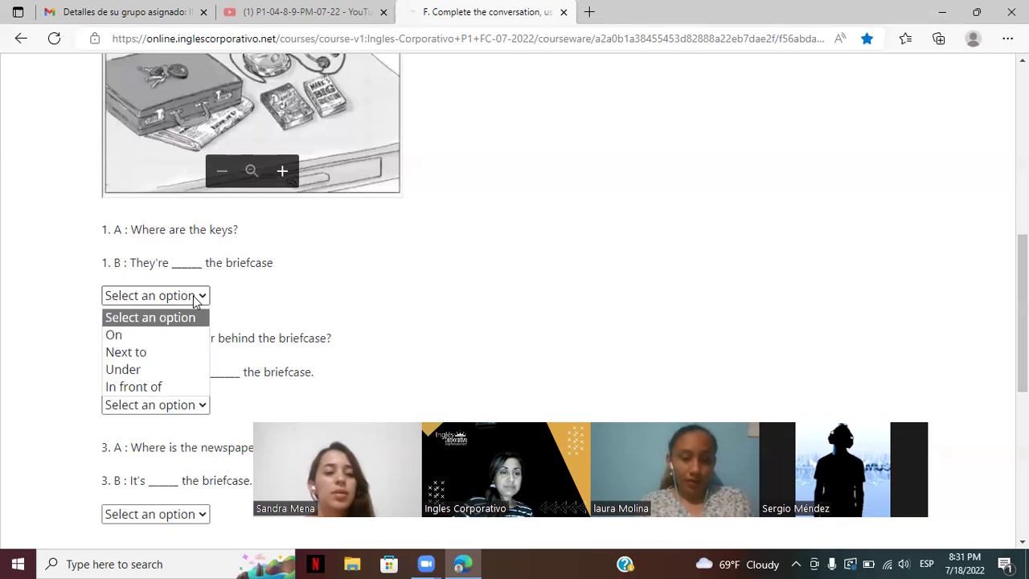
{"action": "left_click", "coordinate": [181, 339]}
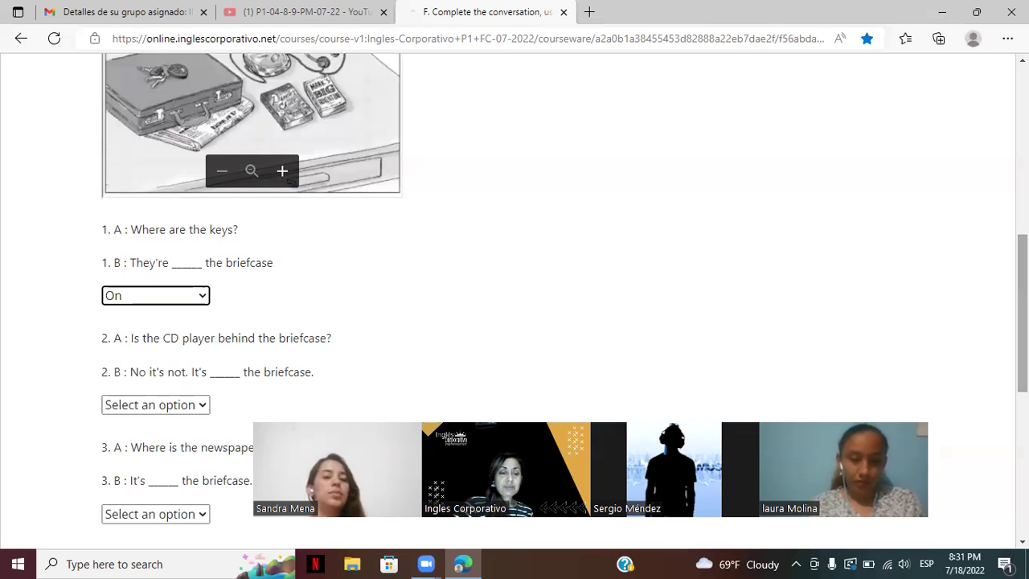
{"action": "scroll", "coordinate": [515, 297], "scroll_direction": "down", "scroll_amount": 3}
{"action": "scroll", "coordinate": [515, 297], "scroll_direction": "down", "scroll_amount": 2}
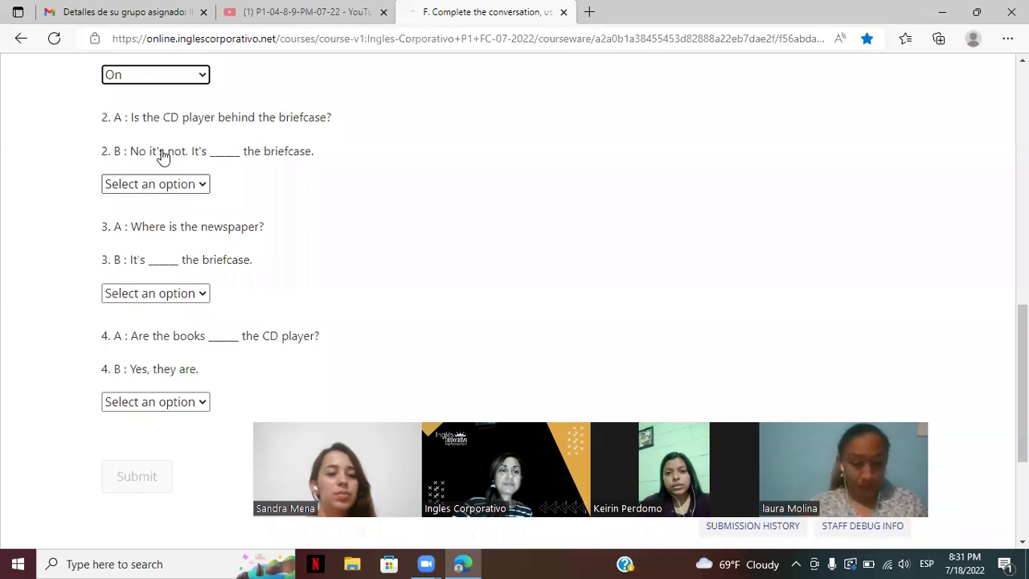
{"action": "left_click", "coordinate": [198, 186]}
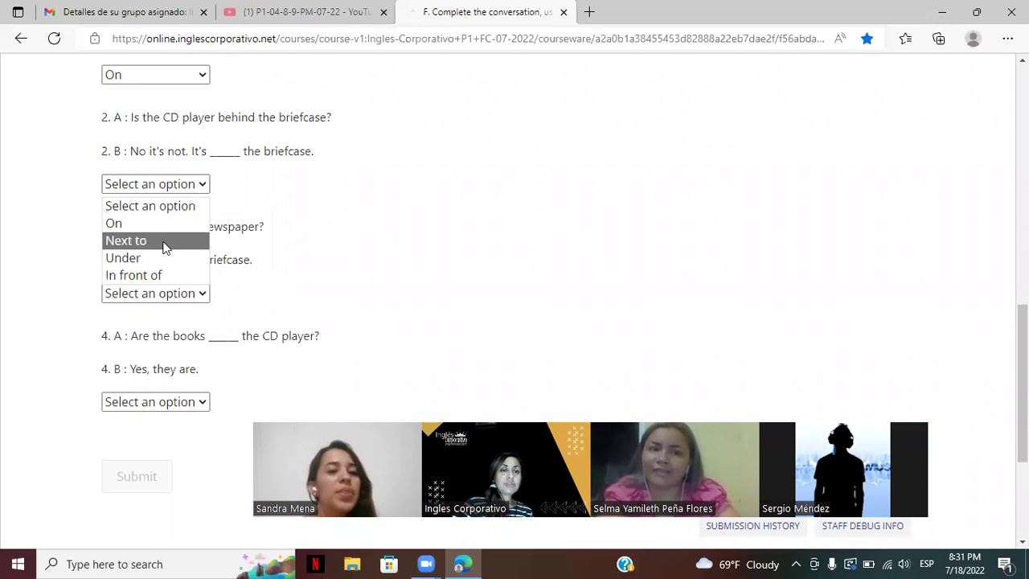
{"action": "left_click", "coordinate": [126, 240]}
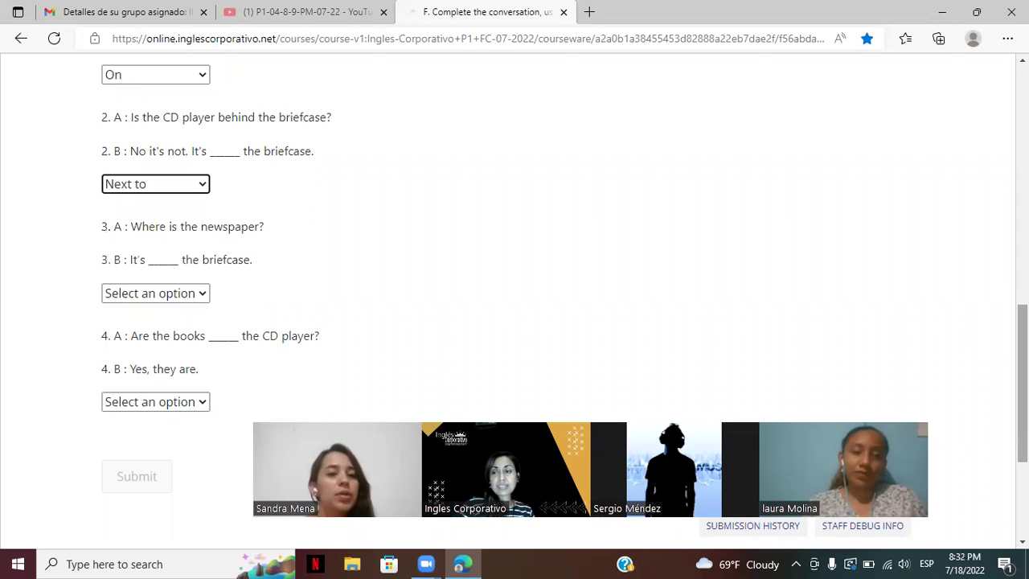
- Check the picture and answer question 3 about the newspaper with "Under"
{"action": "scroll", "coordinate": [515, 289], "scroll_direction": "up", "scroll_amount": 4}
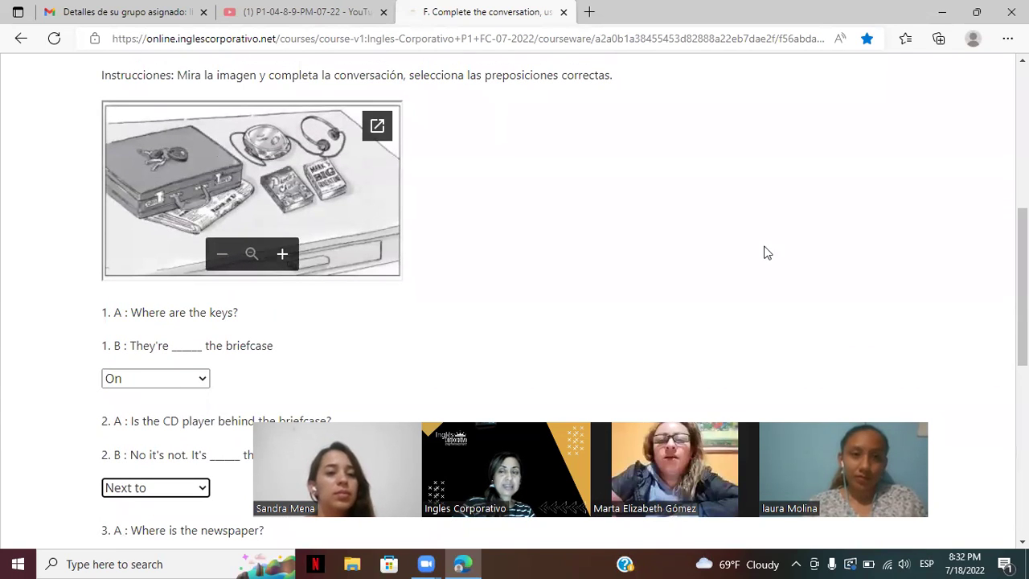
{"action": "scroll", "coordinate": [514, 290], "scroll_direction": "down", "scroll_amount": 5}
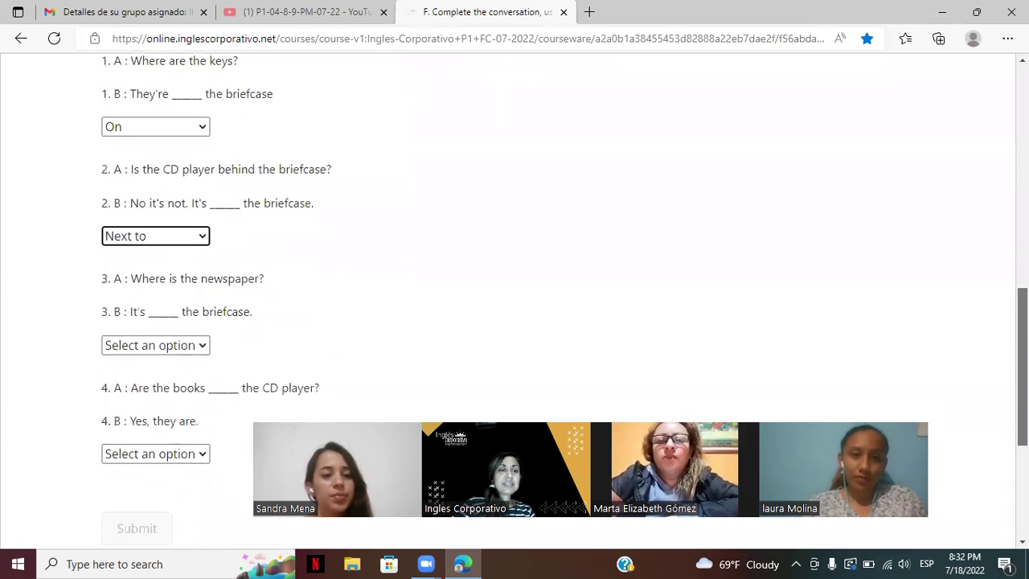
{"action": "scroll", "coordinate": [514, 289], "scroll_direction": "up", "scroll_amount": 4}
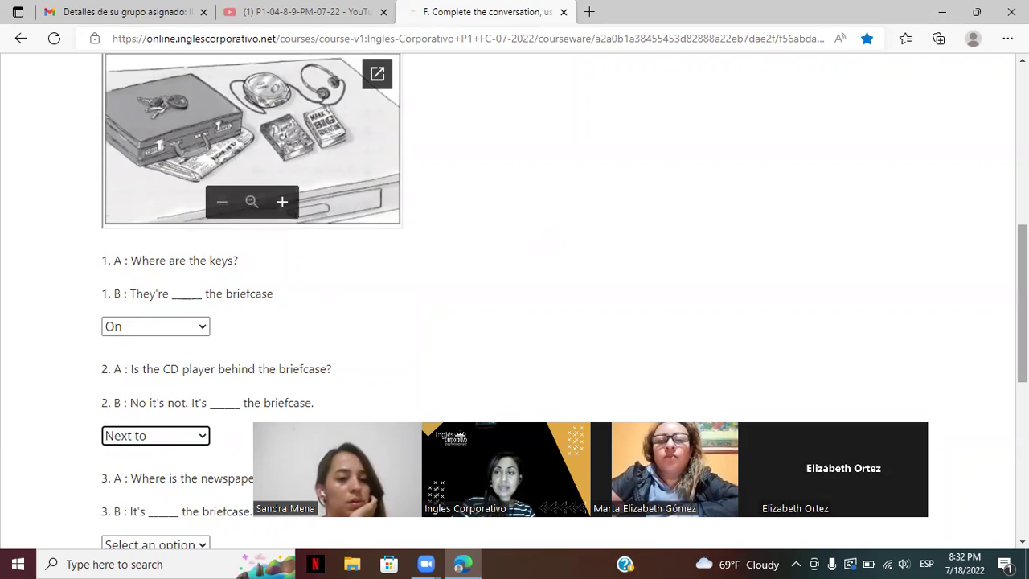
{"action": "scroll", "coordinate": [744, 204], "scroll_direction": "down", "scroll_amount": 1}
{"action": "scroll", "coordinate": [394, 327], "scroll_direction": "down", "scroll_amount": 1}
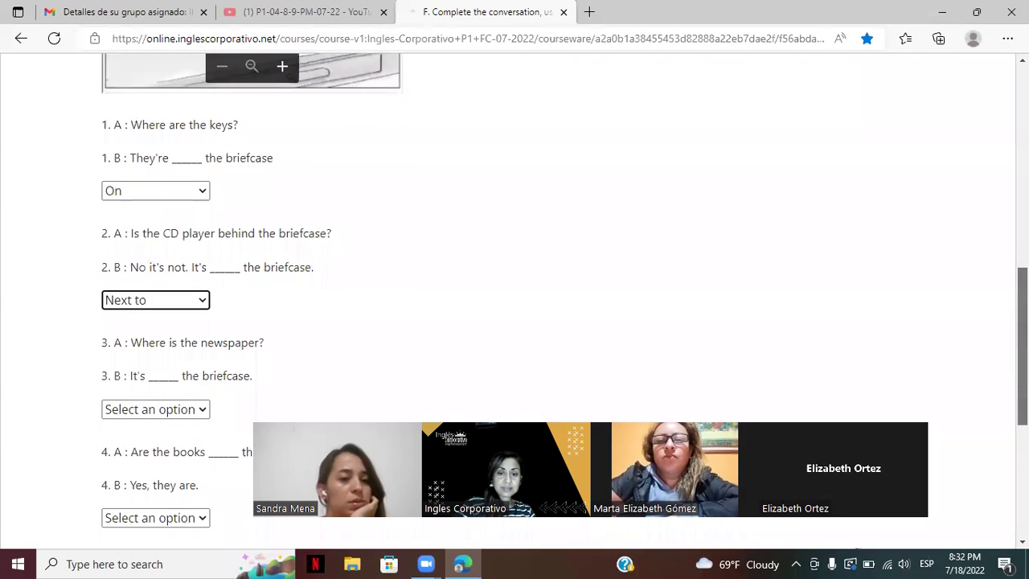
{"action": "left_click", "coordinate": [164, 410]}
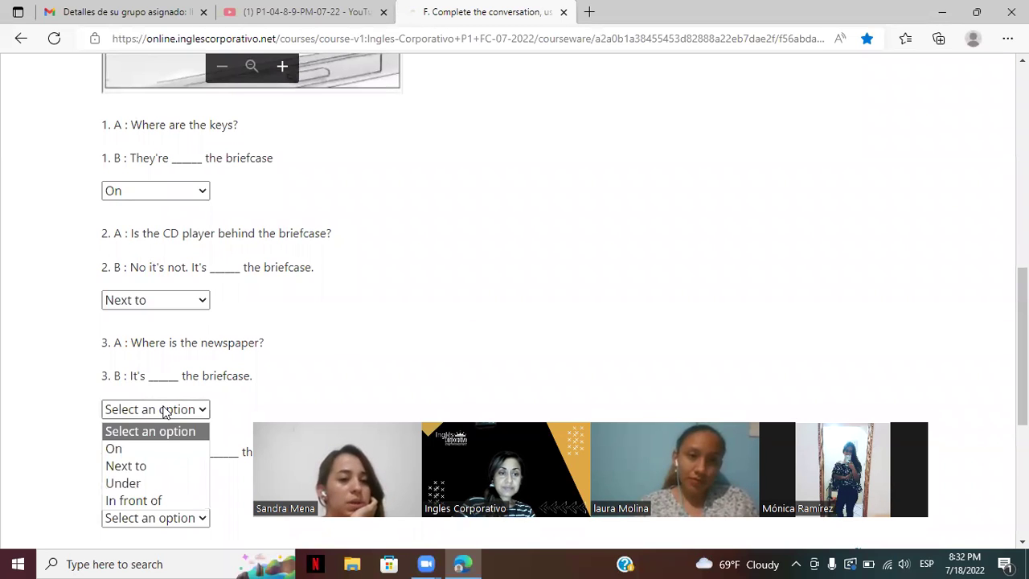
{"action": "left_click", "coordinate": [128, 484]}
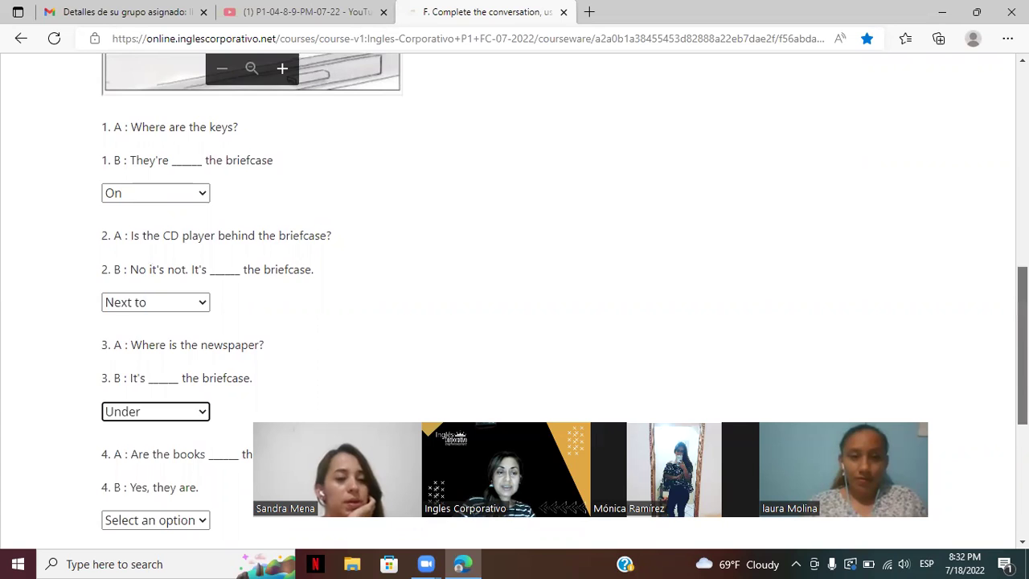
- Check the picture and answer question 4 about the books and the CD player with "In front of"
{"action": "scroll", "coordinate": [514, 290], "scroll_direction": "down", "scroll_amount": 3}
{"action": "scroll", "coordinate": [515, 289], "scroll_direction": "down", "scroll_amount": 2}
{"action": "scroll", "coordinate": [514, 289], "scroll_direction": "up", "scroll_amount": 4}
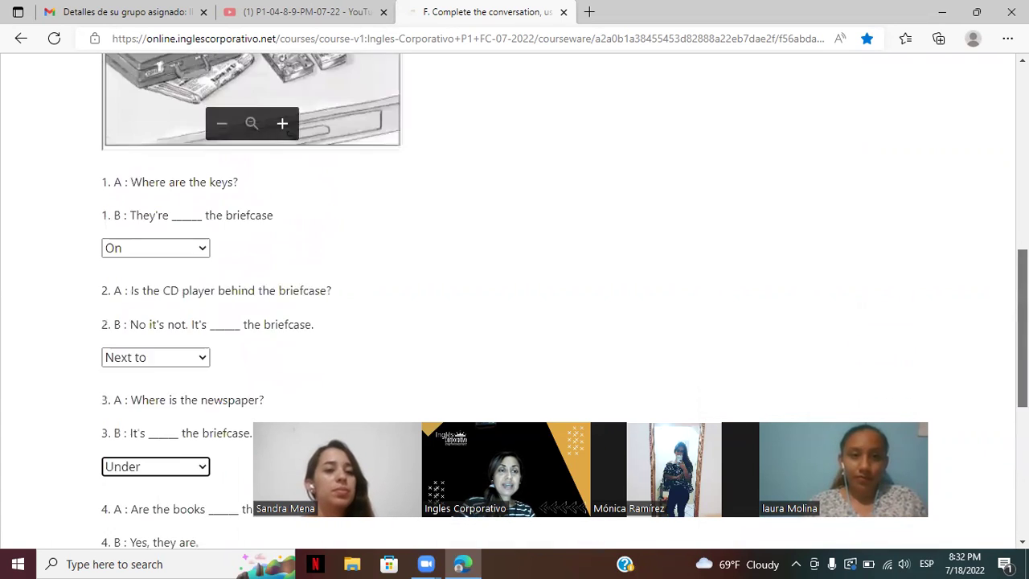
{"action": "scroll", "coordinate": [514, 289], "scroll_direction": "up", "scroll_amount": 2}
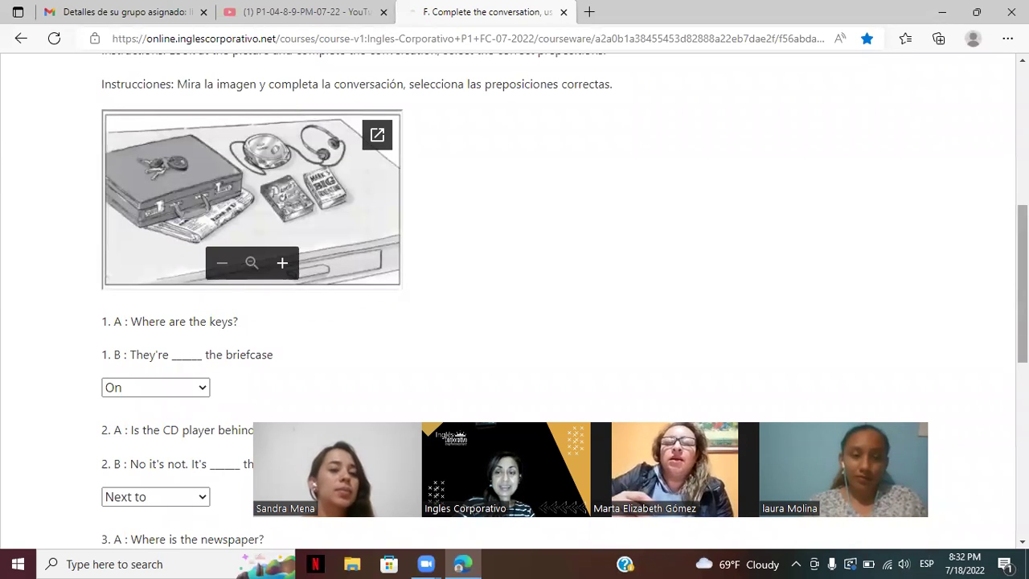
{"action": "scroll", "coordinate": [515, 289], "scroll_direction": "down", "scroll_amount": 3}
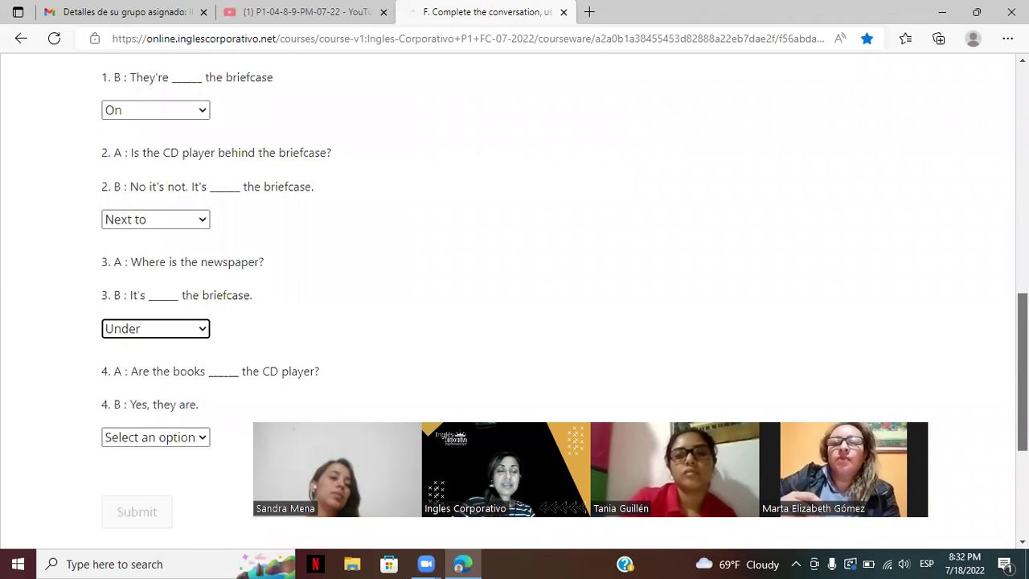
{"action": "scroll", "coordinate": [514, 290], "scroll_direction": "down", "scroll_amount": 1}
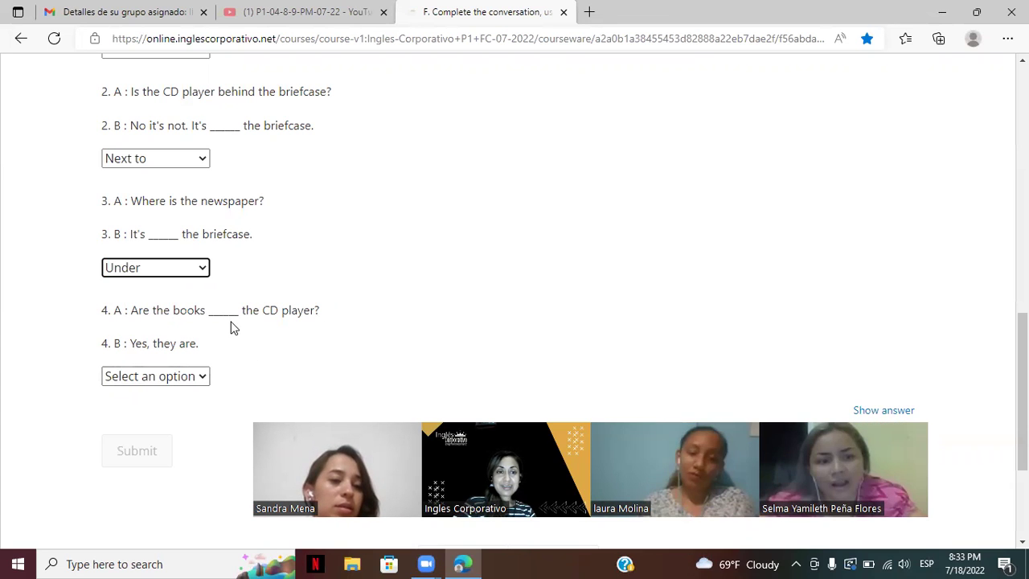
{"action": "left_click", "coordinate": [201, 378]}
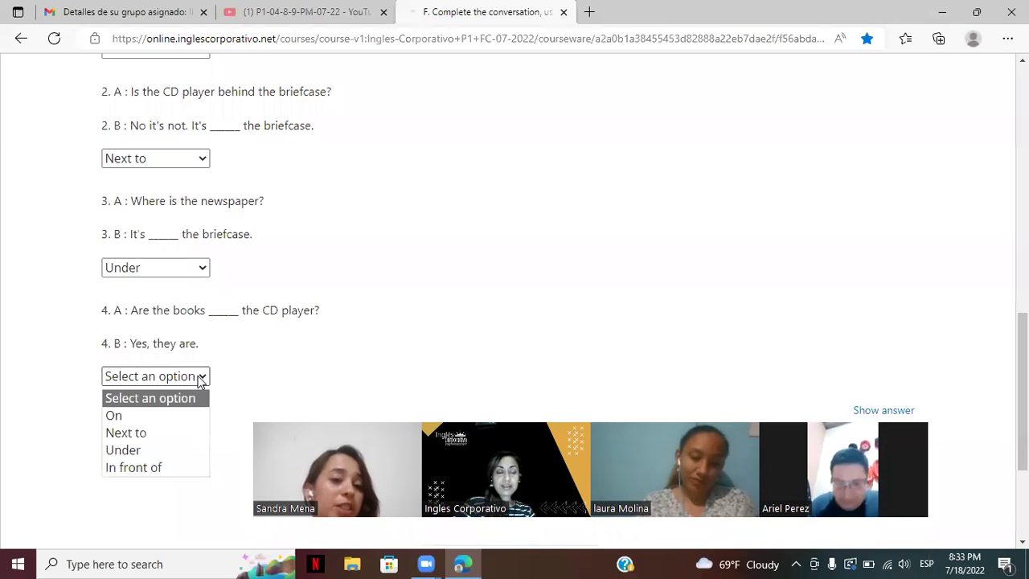
{"action": "left_click", "coordinate": [171, 469]}
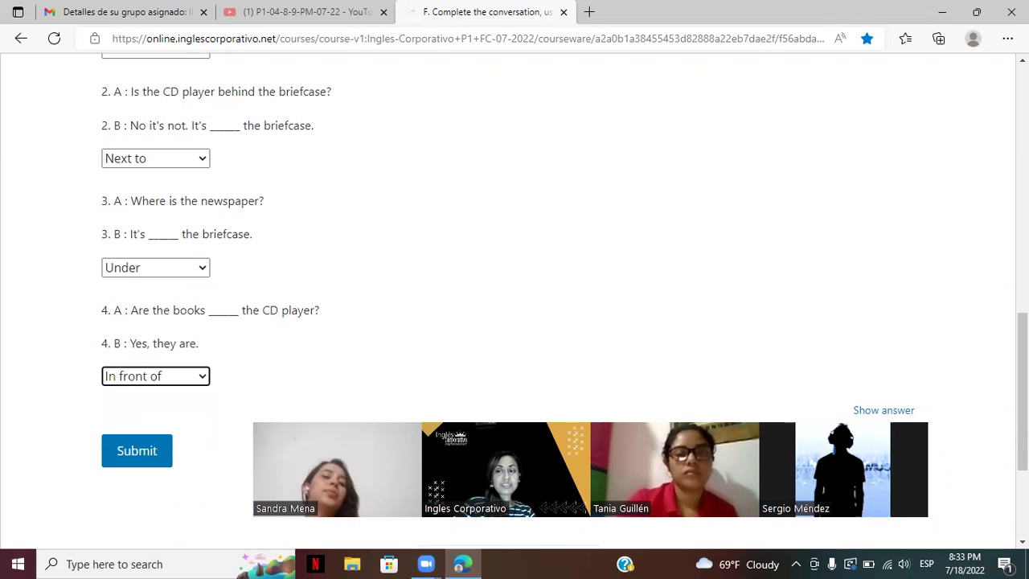
- Review the chosen prepositions against the picture and submit exercise F
{"action": "scroll", "coordinate": [515, 297], "scroll_direction": "up", "scroll_amount": 4}
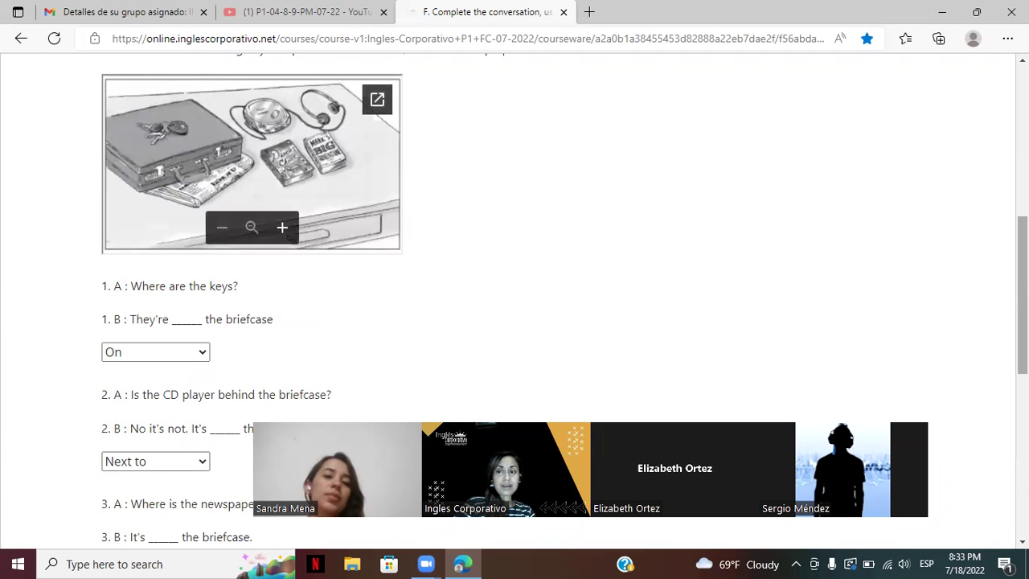
{"action": "scroll", "coordinate": [781, 265], "scroll_direction": "down", "scroll_amount": 1}
{"action": "scroll", "coordinate": [709, 325], "scroll_direction": "down", "scroll_amount": 3}
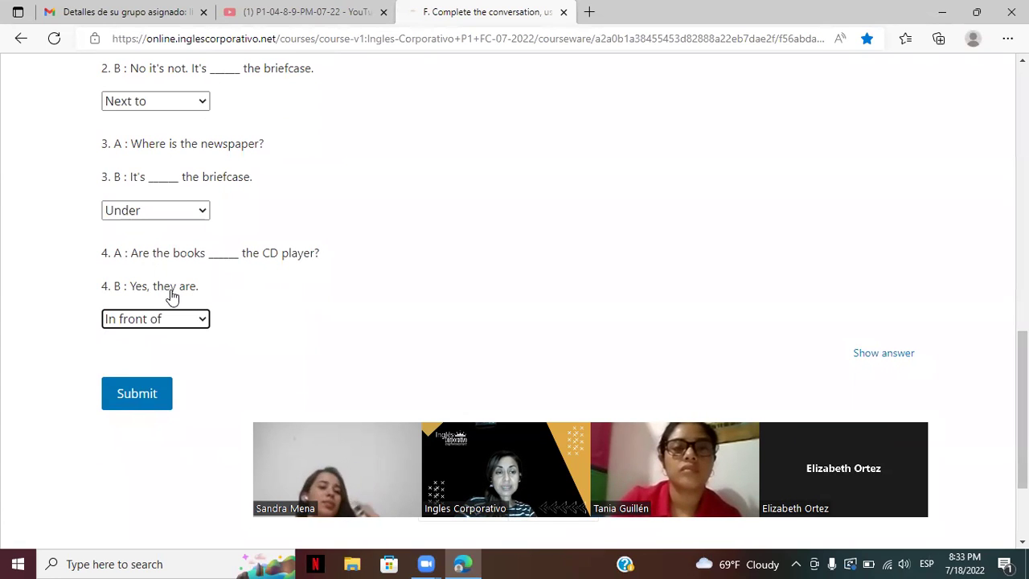
{"action": "left_click", "coordinate": [142, 397]}
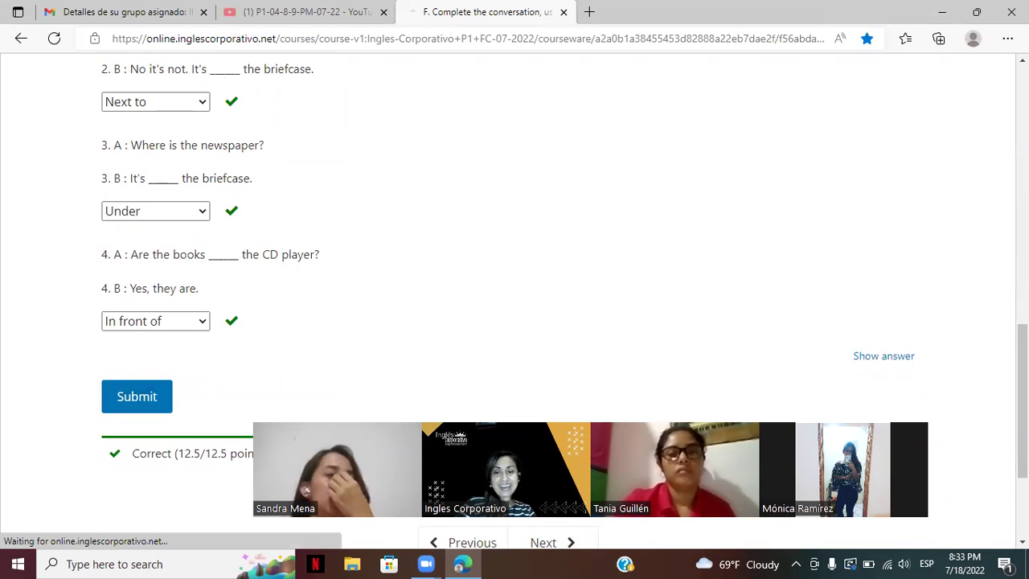
- Look over the graded answers of exercise F and open exercise G, "Complete the conversation"
{"action": "scroll", "coordinate": [1023, 370], "scroll_direction": "up", "scroll_amount": 4}
{"action": "scroll", "coordinate": [515, 297], "scroll_direction": "up", "scroll_amount": 3}
{"action": "scroll", "coordinate": [515, 297], "scroll_direction": "down", "scroll_amount": 3}
{"action": "scroll", "coordinate": [514, 297], "scroll_direction": "down", "scroll_amount": 5}
{"action": "scroll", "coordinate": [514, 297], "scroll_direction": "up", "scroll_amount": 10}
{"action": "scroll", "coordinate": [514, 297], "scroll_direction": "up", "scroll_amount": 1}
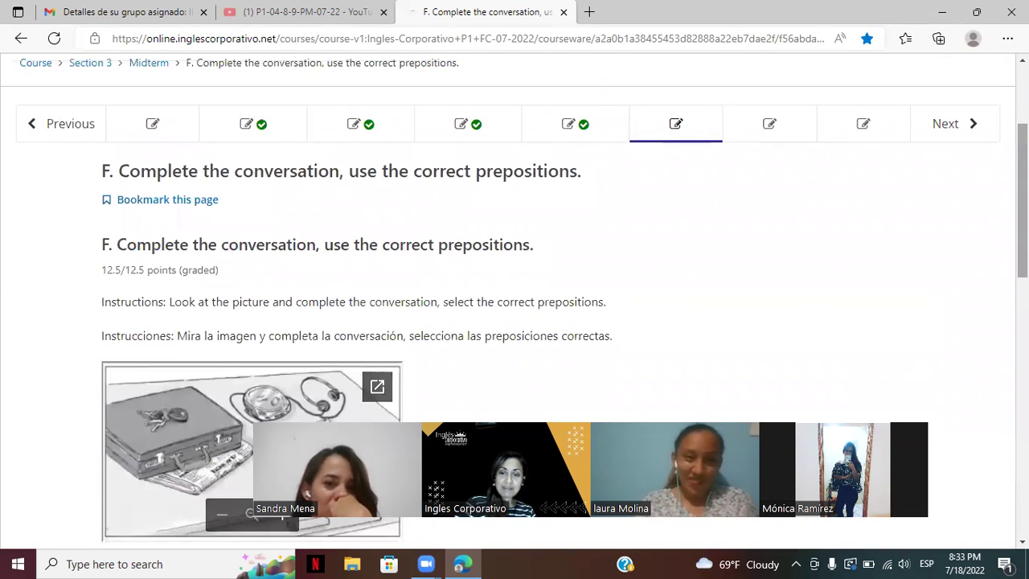
{"action": "left_click", "coordinate": [768, 126]}
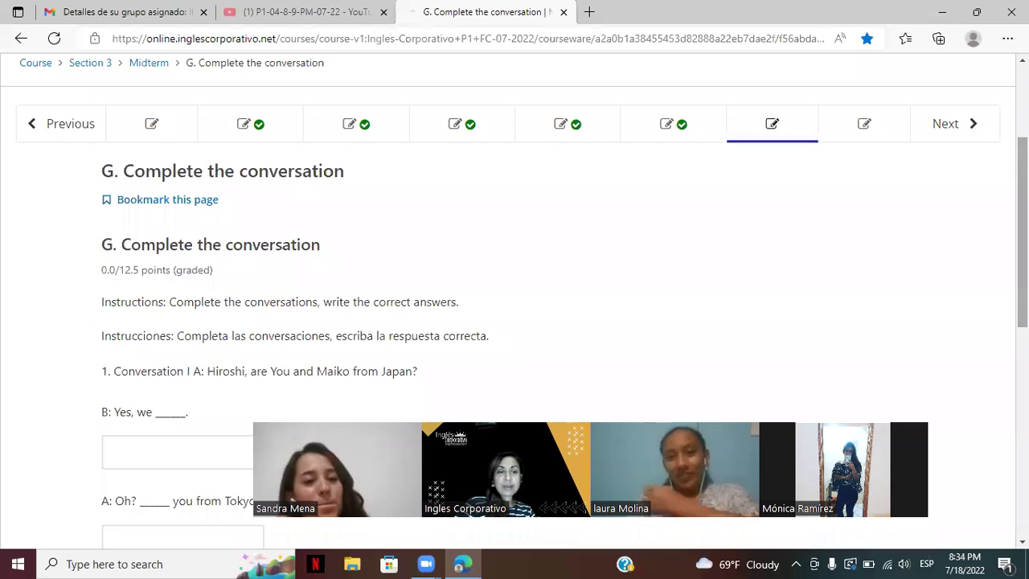
- Read the instructions of exercise G and the conversation lines with their four answer blanks
{"action": "scroll", "coordinate": [514, 303], "scroll_direction": "down", "scroll_amount": 1}
{"action": "scroll", "coordinate": [514, 303], "scroll_direction": "down", "scroll_amount": 3}
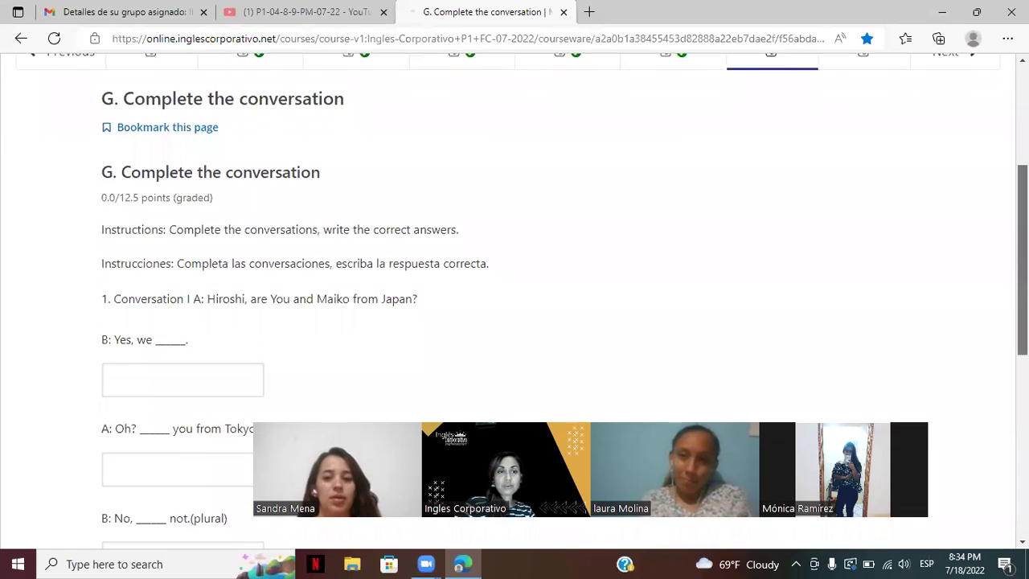
{"action": "scroll", "coordinate": [515, 304], "scroll_direction": "up", "scroll_amount": 3}
{"action": "scroll", "coordinate": [514, 303], "scroll_direction": "up", "scroll_amount": 2}
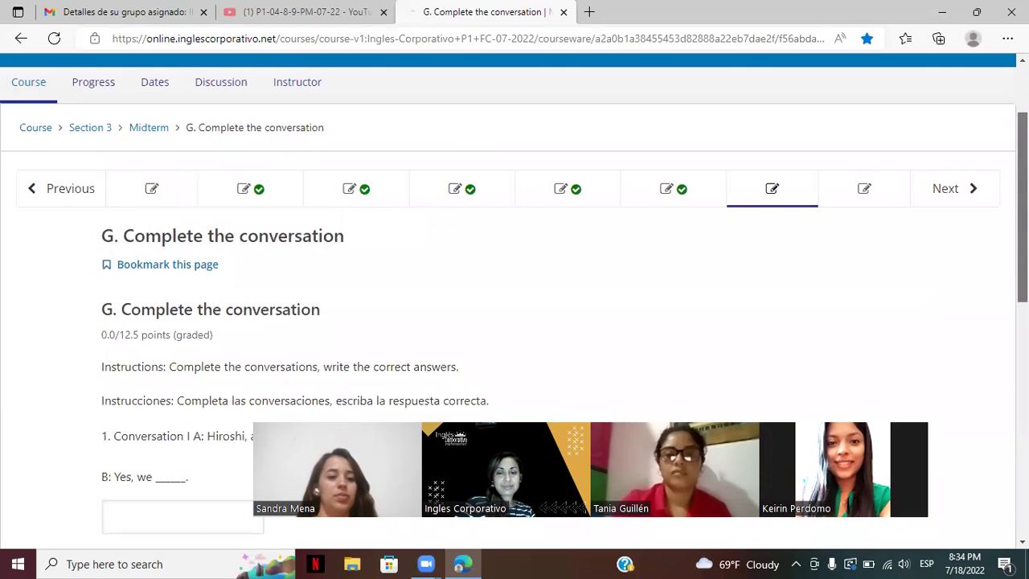
{"action": "scroll", "coordinate": [515, 303], "scroll_direction": "down", "scroll_amount": 1}
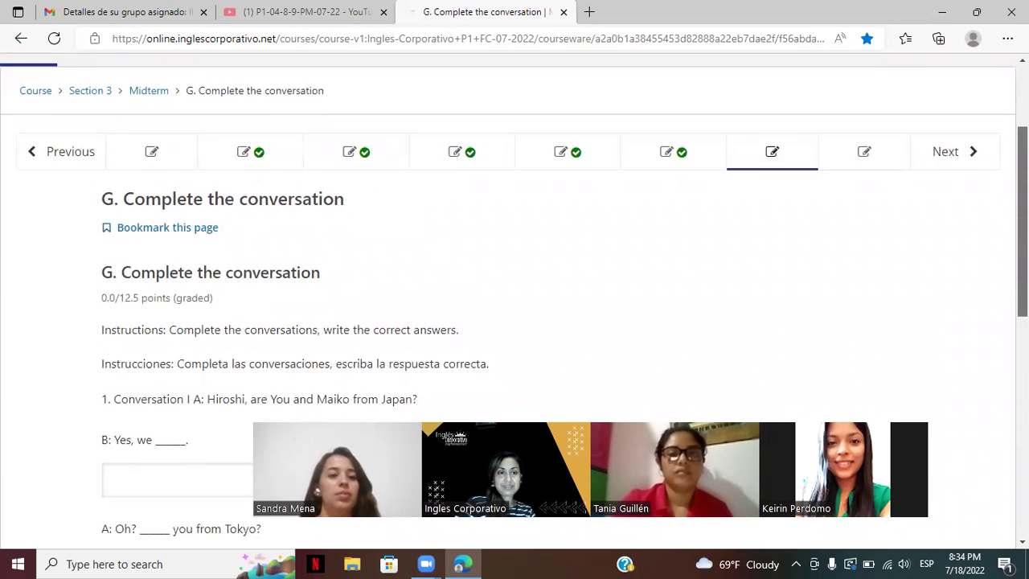
{"action": "scroll", "coordinate": [514, 303], "scroll_direction": "down", "scroll_amount": 1}
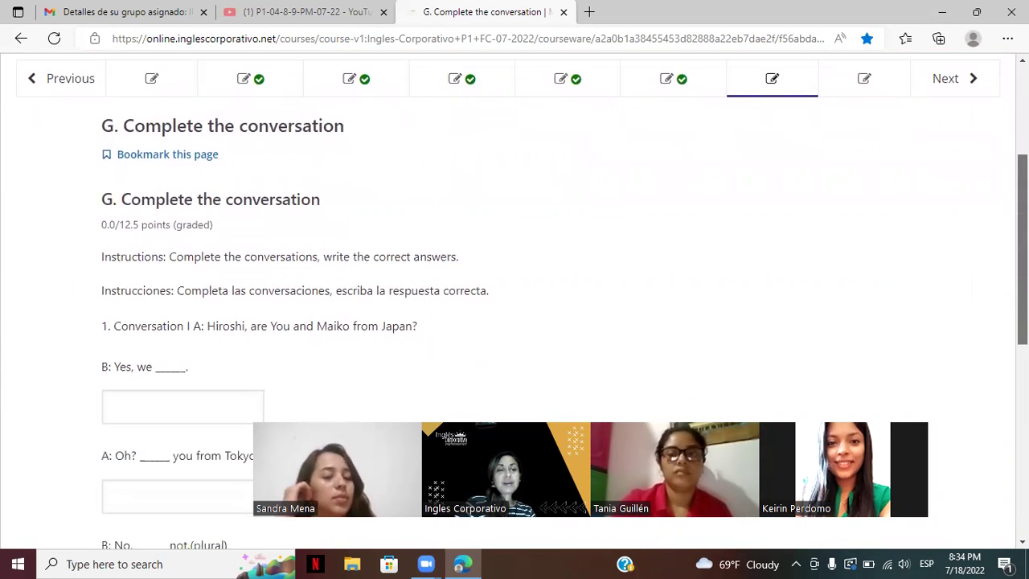
{"action": "scroll", "coordinate": [515, 304], "scroll_direction": "down", "scroll_amount": 3}
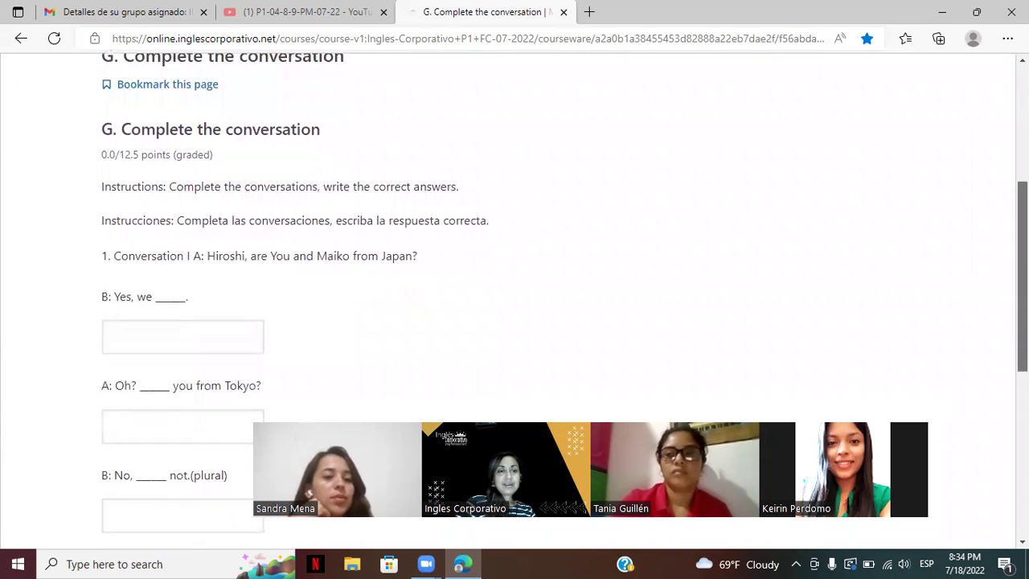
{"action": "scroll", "coordinate": [515, 303], "scroll_direction": "down", "scroll_amount": 4}
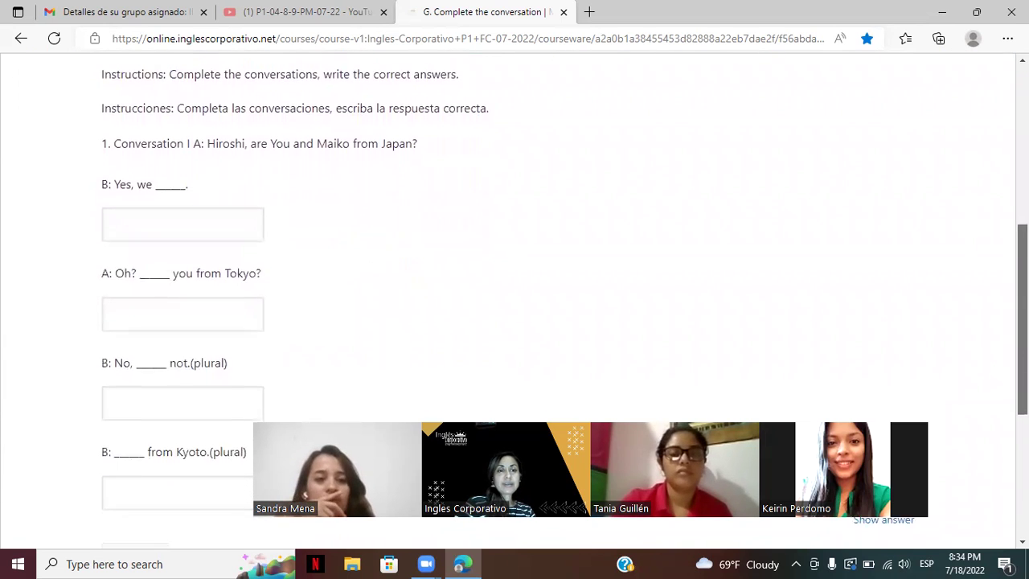
{"action": "scroll", "coordinate": [514, 303], "scroll_direction": "down", "scroll_amount": 1}
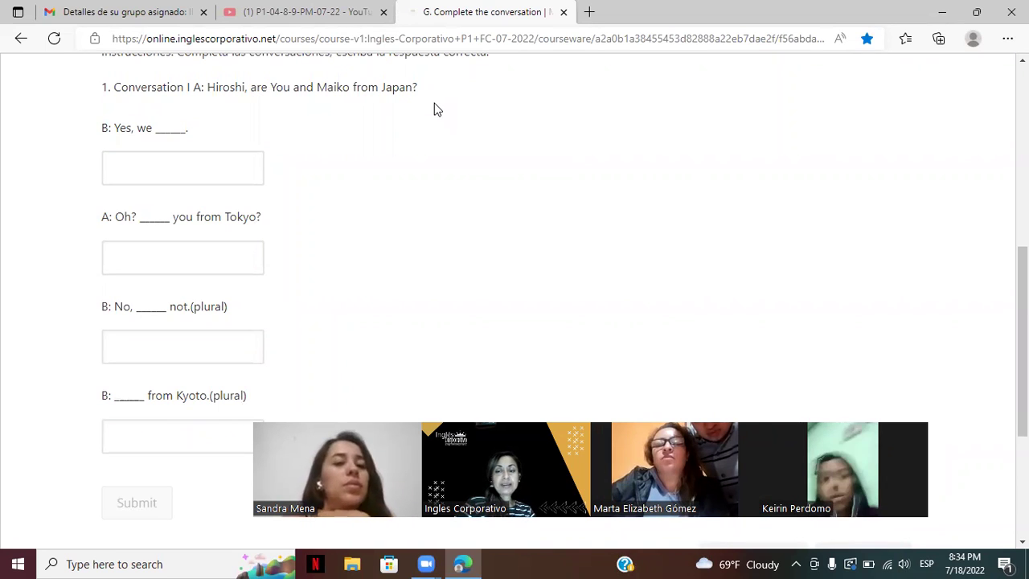
- Fill in "are" for "Yes, we ___" and "Are" for "Oh? ___ you from Tokyo?"
{"action": "left_click", "coordinate": [152, 166]}
{"action": "type", "text": "are"}
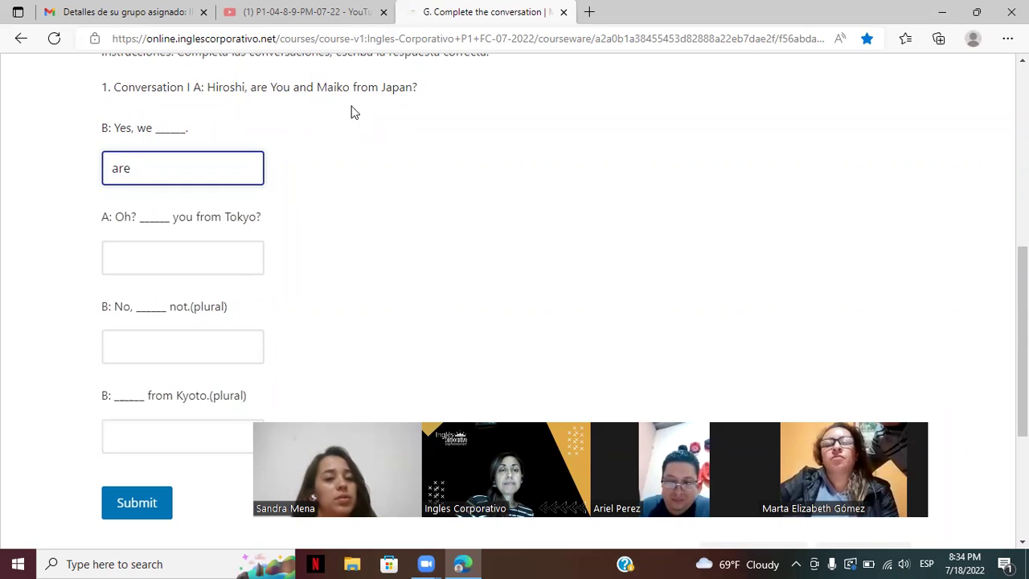
{"action": "left_click", "coordinate": [131, 260]}
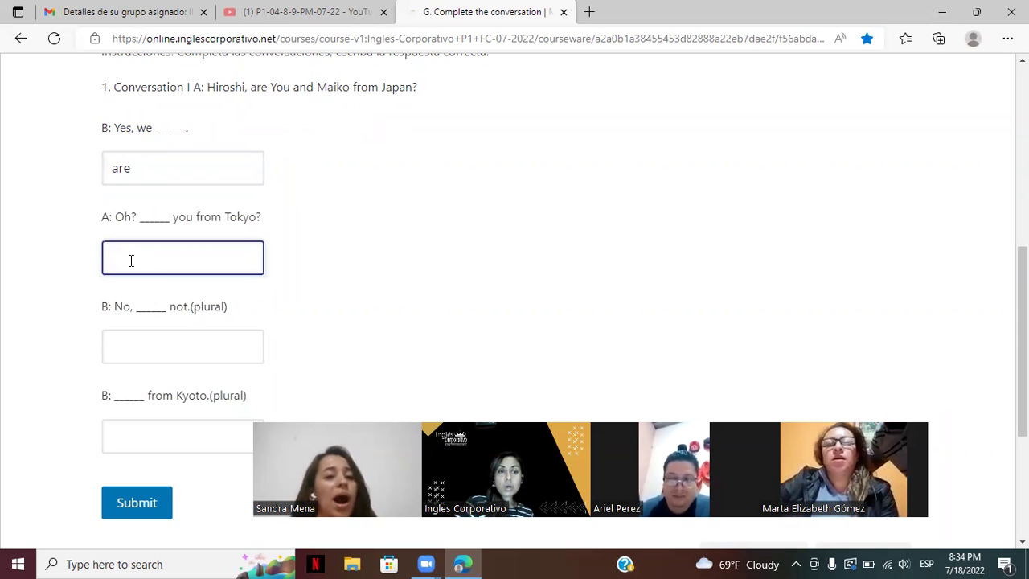
{"action": "type", "text": "Are"}
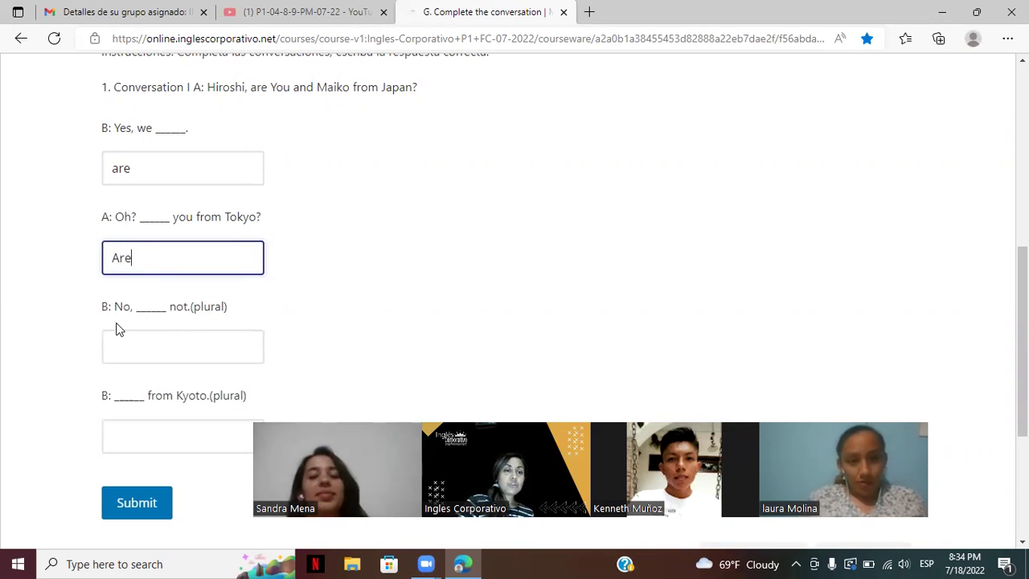
- Fill in "we are" for the plural line "No, ___ not" in exercise G
{"action": "left_click", "coordinate": [140, 342]}
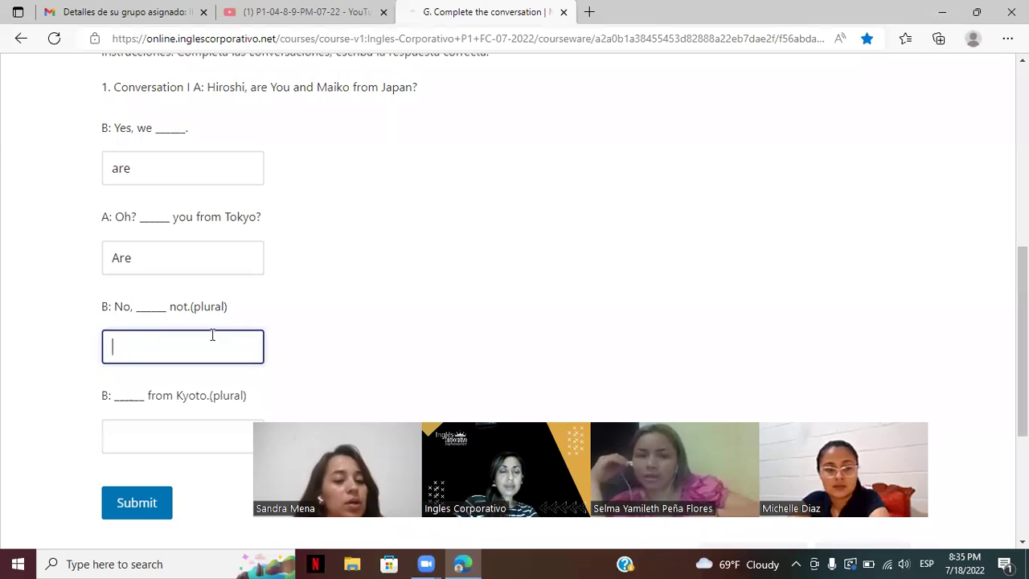
{"action": "left_click_drag", "start_coordinate": [195, 312], "coordinate": [220, 319]}
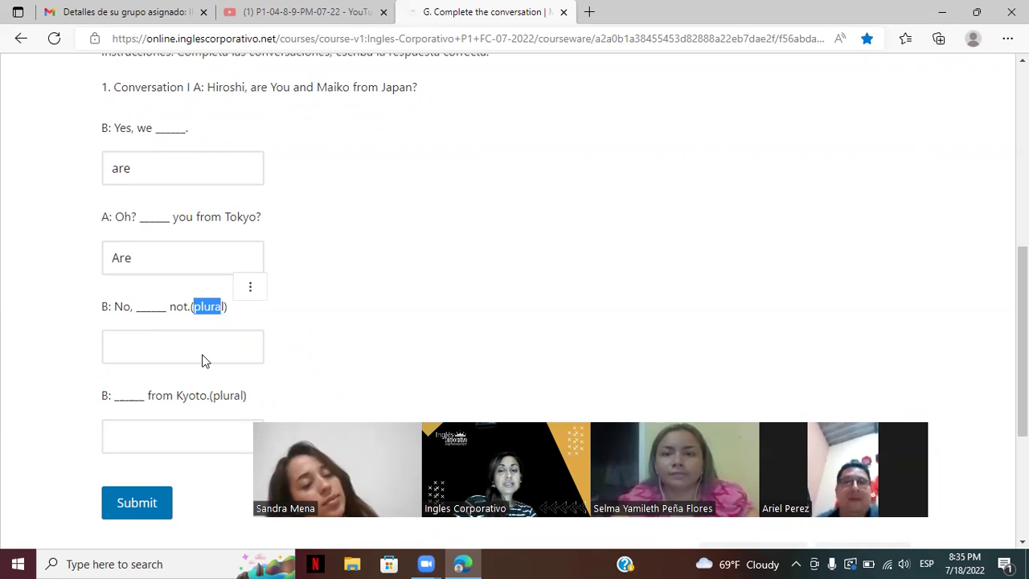
{"action": "left_click", "coordinate": [201, 357]}
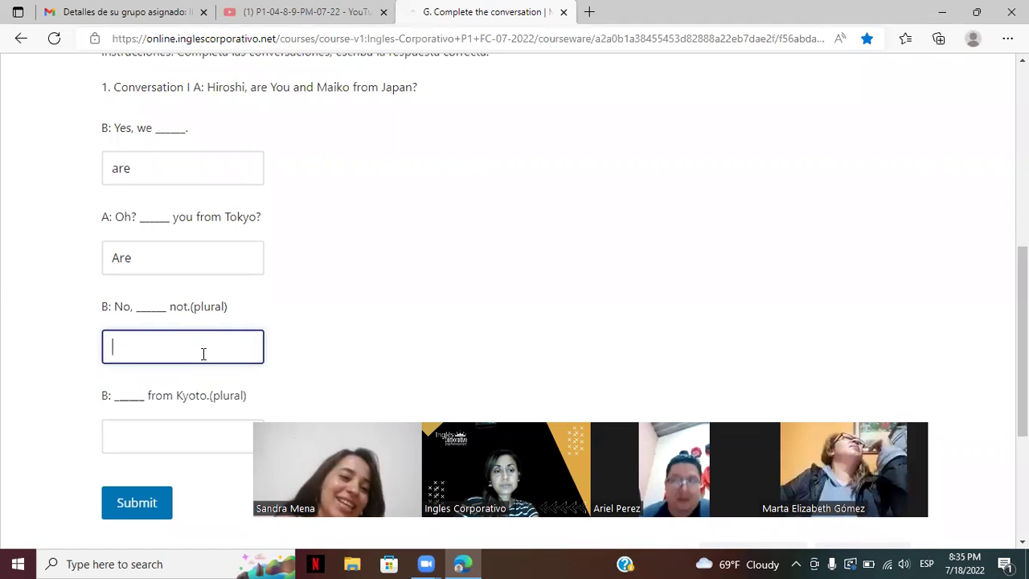
{"action": "type", "text": "we are"}
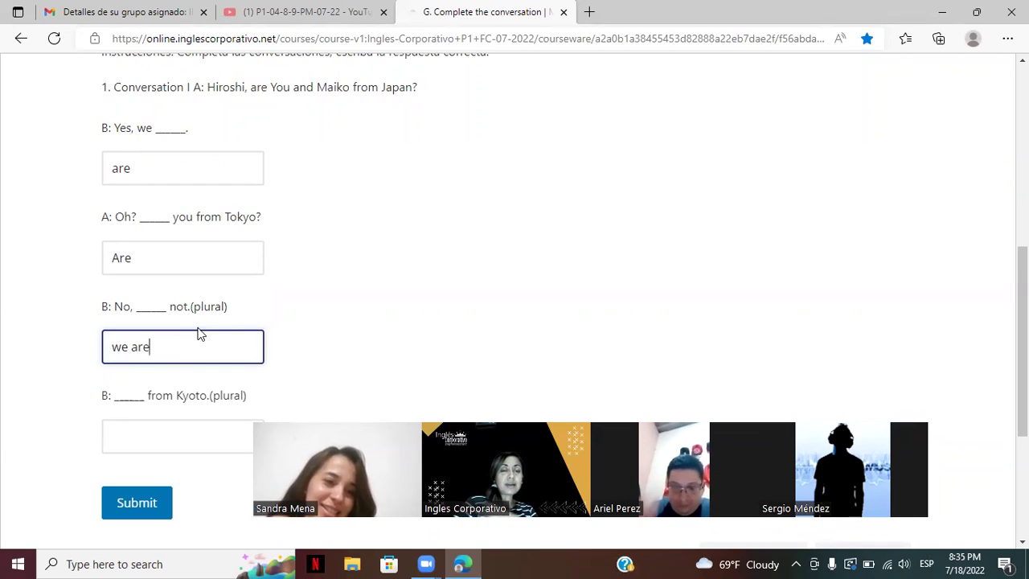
- Fill in "We are" for "___ from Kyoto" and submit exercise G
{"action": "left_click", "coordinate": [124, 438]}
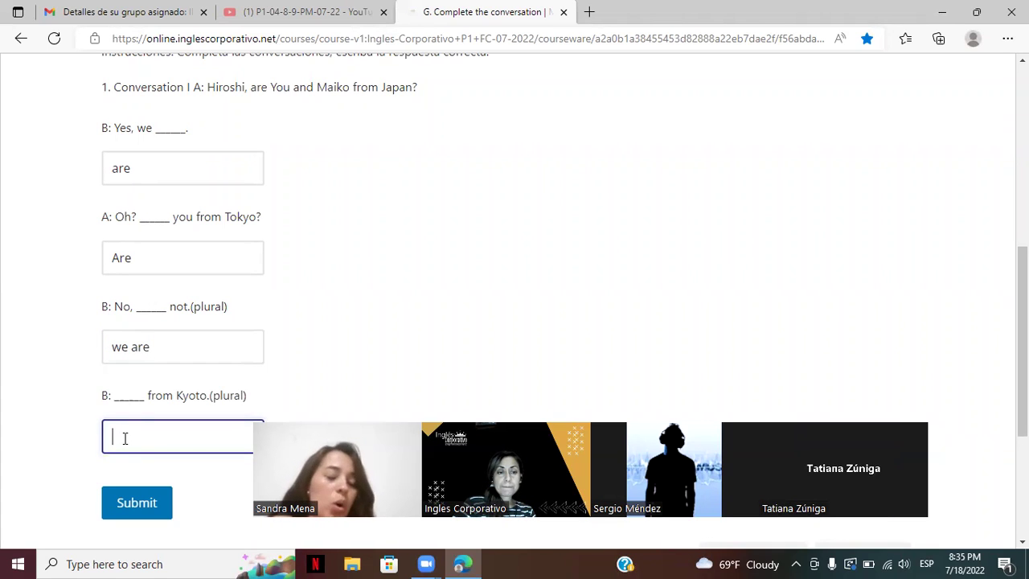
{"action": "type", "text": "We are"}
{"action": "key", "text": "BackSpace"}
{"action": "key", "text": "BackSpace"}
{"action": "type", "text": "re"}
{"action": "left_click", "coordinate": [360, 368]}
{"action": "left_click", "coordinate": [138, 494]}
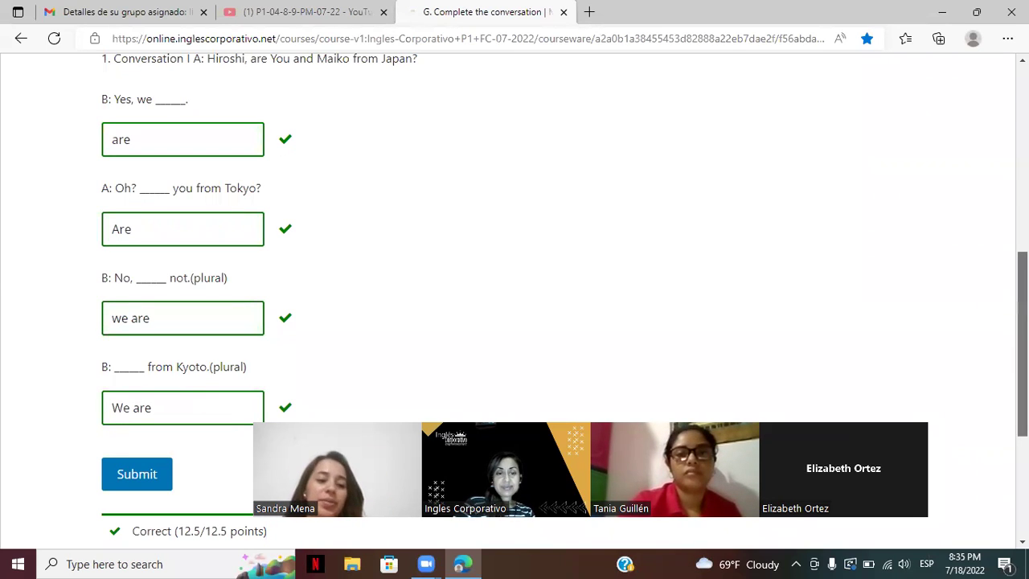
- Open exercise H, "Complete the conversation", and read its Wh-question instructions and conversation lines
{"action": "scroll", "coordinate": [1023, 345], "scroll_direction": "up", "scroll_amount": 5}
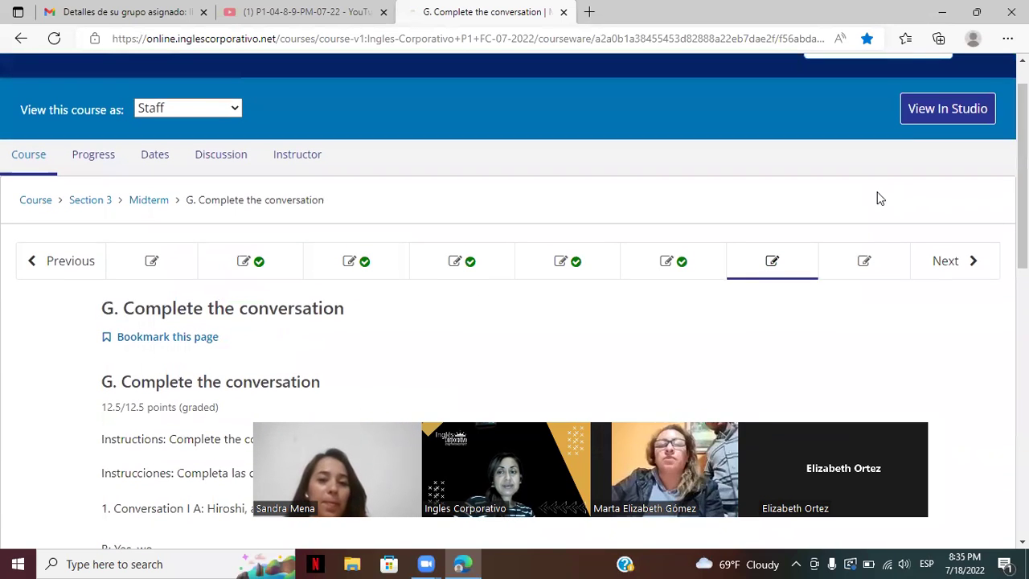
{"action": "left_click", "coordinate": [868, 260]}
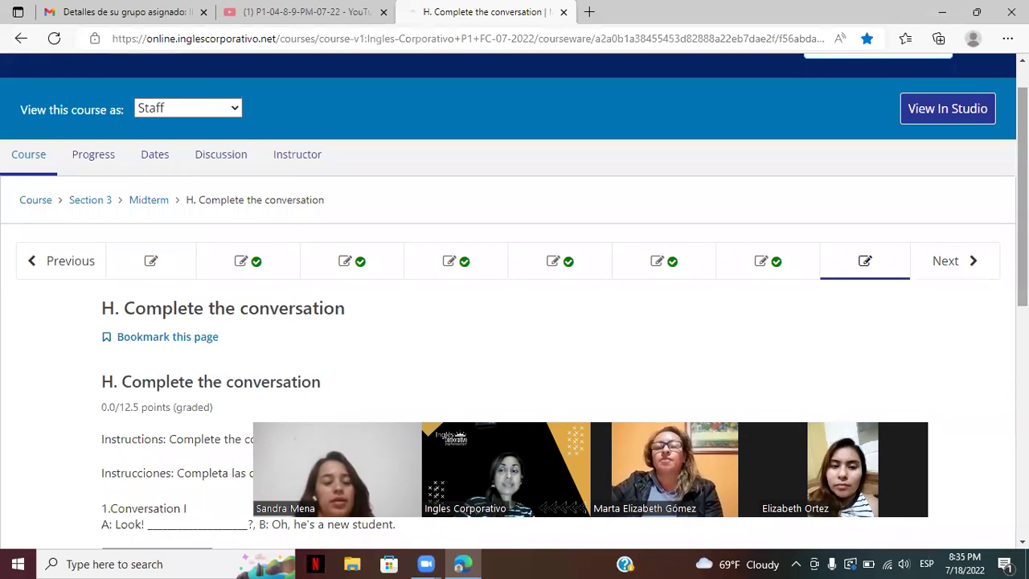
{"action": "scroll", "coordinate": [514, 300], "scroll_direction": "down", "scroll_amount": 2}
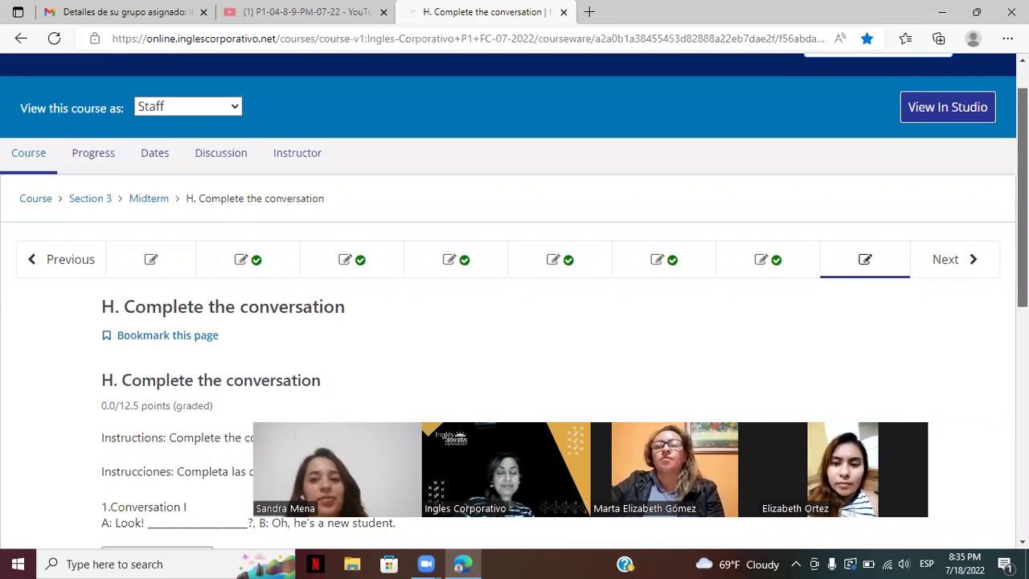
{"action": "scroll", "coordinate": [514, 300], "scroll_direction": "down", "scroll_amount": 3}
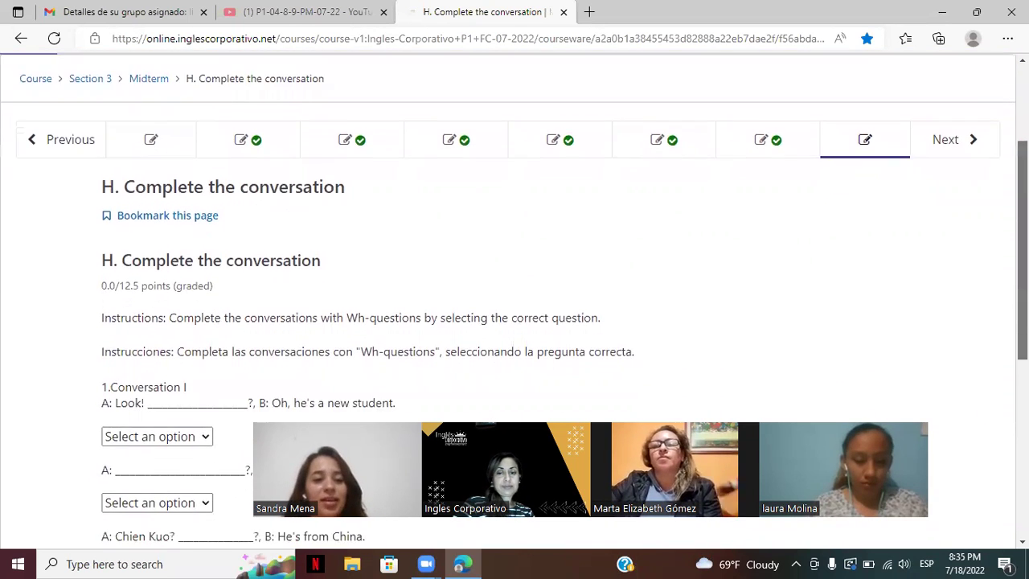
{"action": "scroll", "coordinate": [514, 301], "scroll_direction": "down", "scroll_amount": 1}
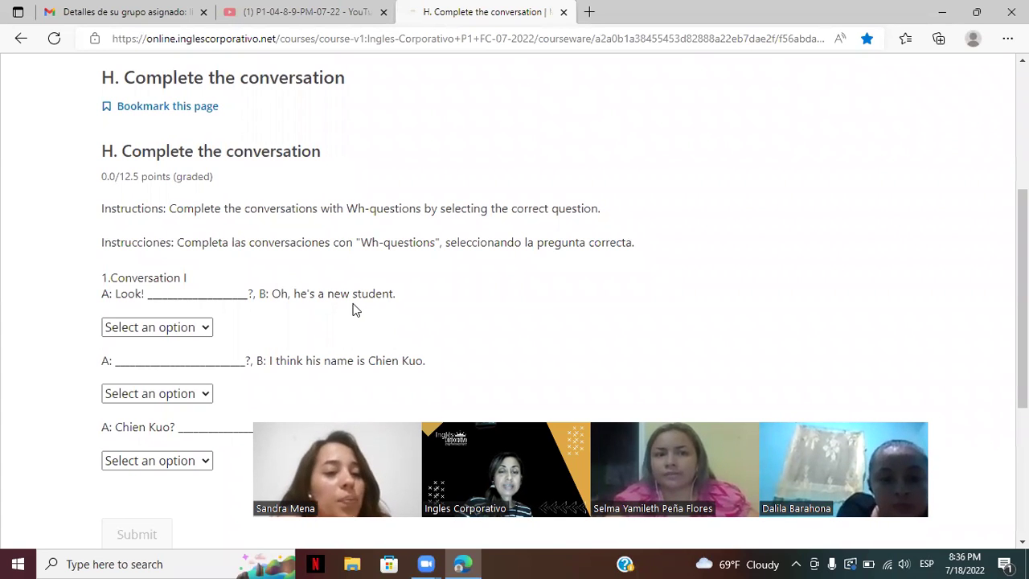
- Choose "Who's that" for the new student line and "What's his name" for the line answered with his name
{"action": "left_click", "coordinate": [206, 327]}
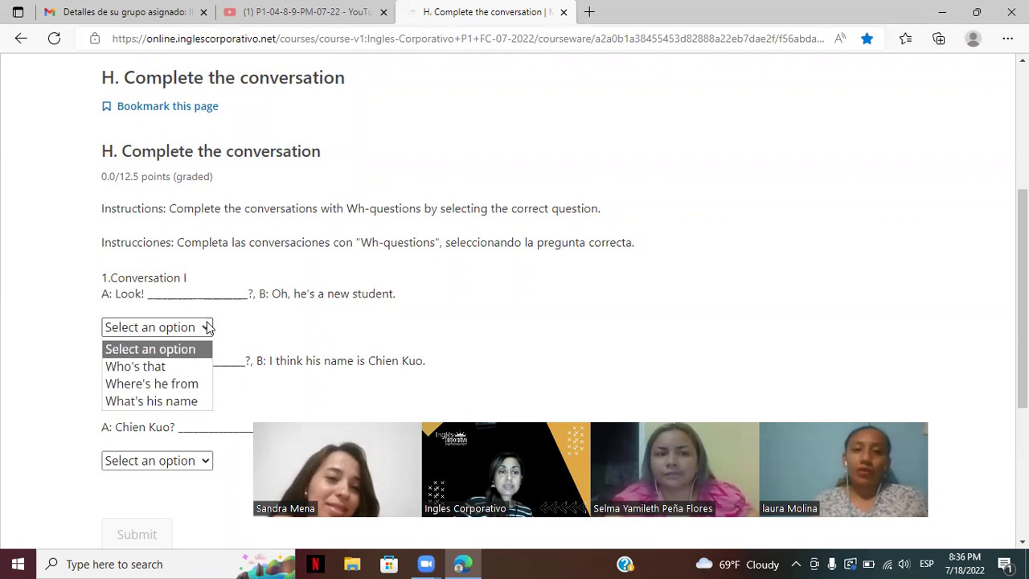
{"action": "left_click", "coordinate": [159, 368]}
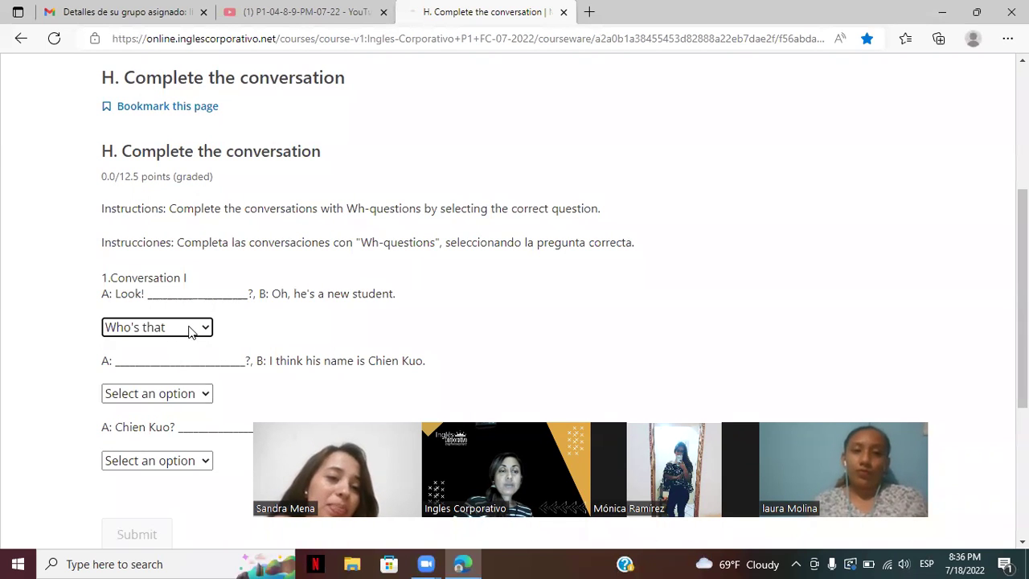
{"action": "left_click", "coordinate": [188, 329]}
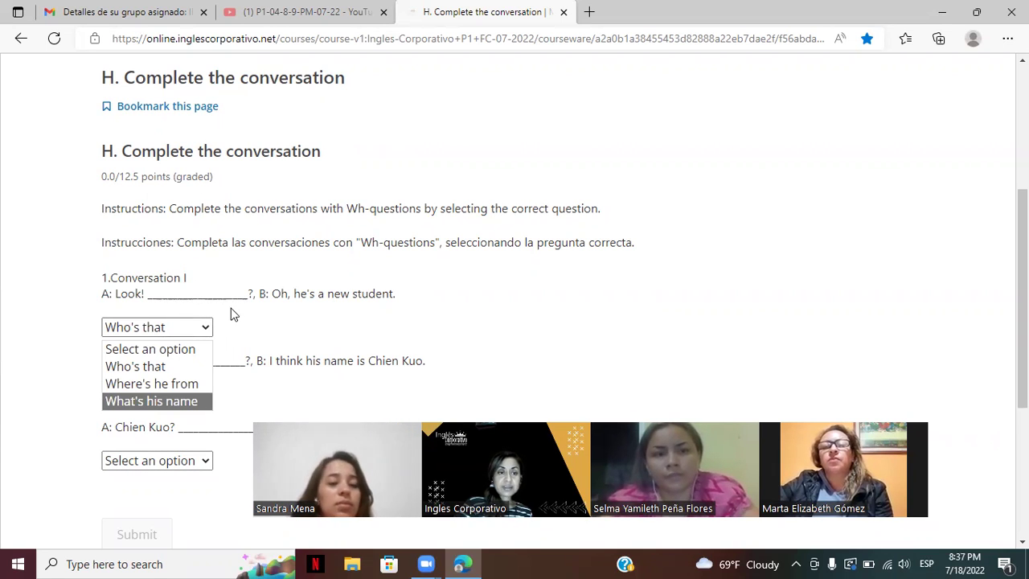
{"action": "left_click", "coordinate": [181, 366]}
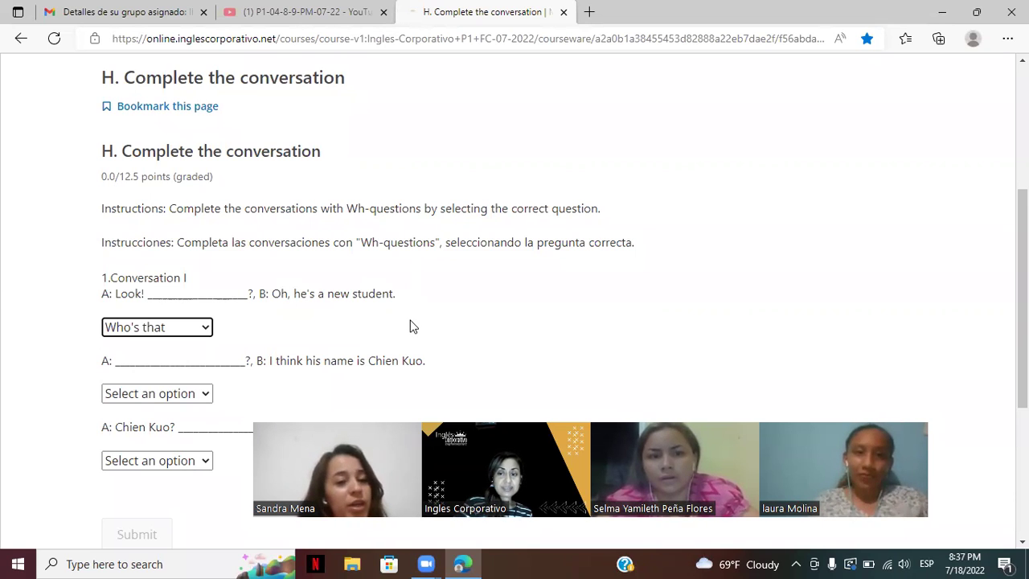
{"action": "left_click", "coordinate": [206, 394]}
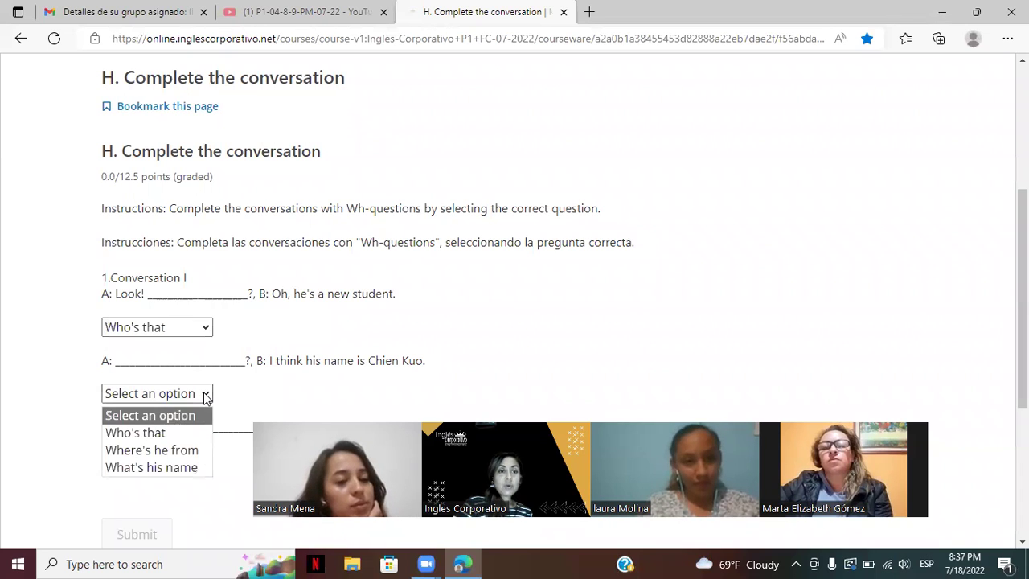
{"action": "left_click", "coordinate": [180, 467]}
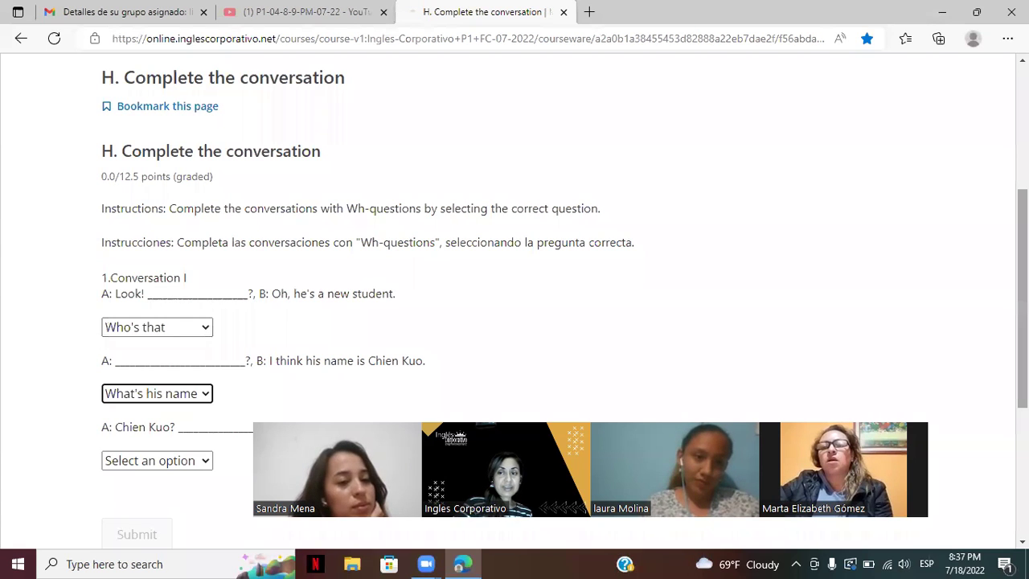
- Choose "Where's he from" for the line answered "He's from China" and submit exercise H
{"action": "left_click_drag", "start_coordinate": [1023, 298], "coordinate": [1022, 358]}
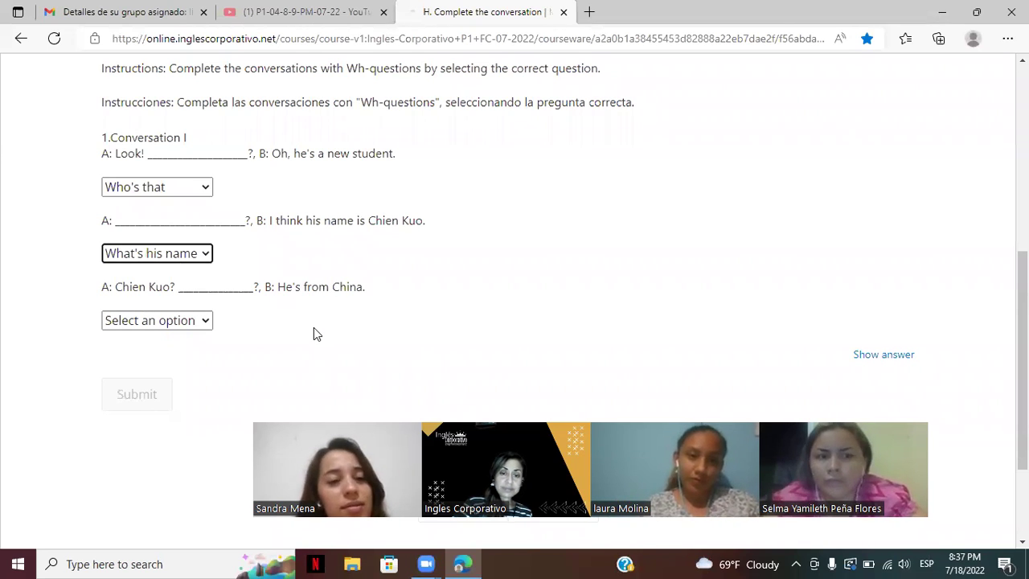
{"action": "left_click", "coordinate": [205, 322]}
{"action": "left_click", "coordinate": [193, 375]}
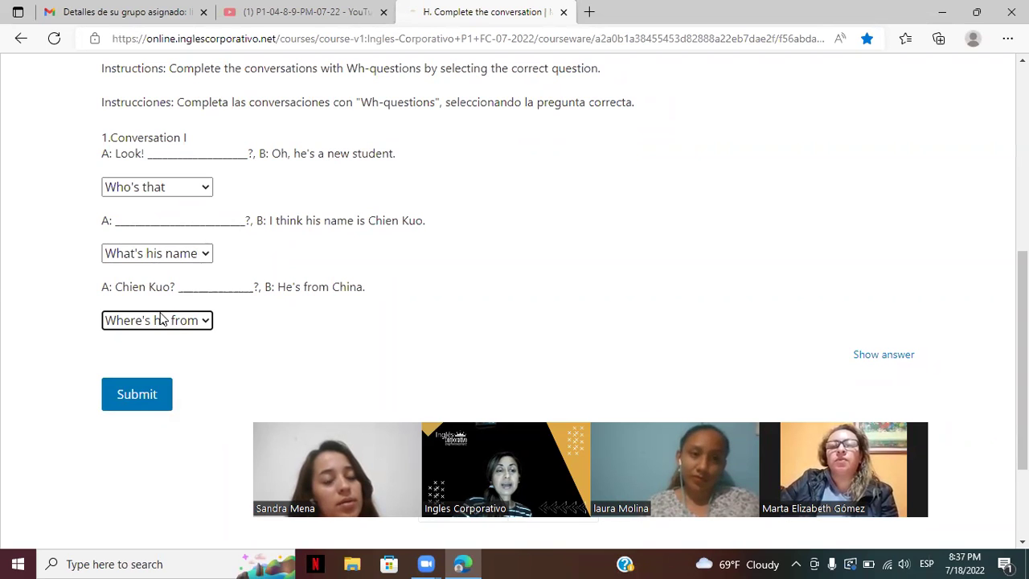
{"action": "left_click", "coordinate": [137, 394]}
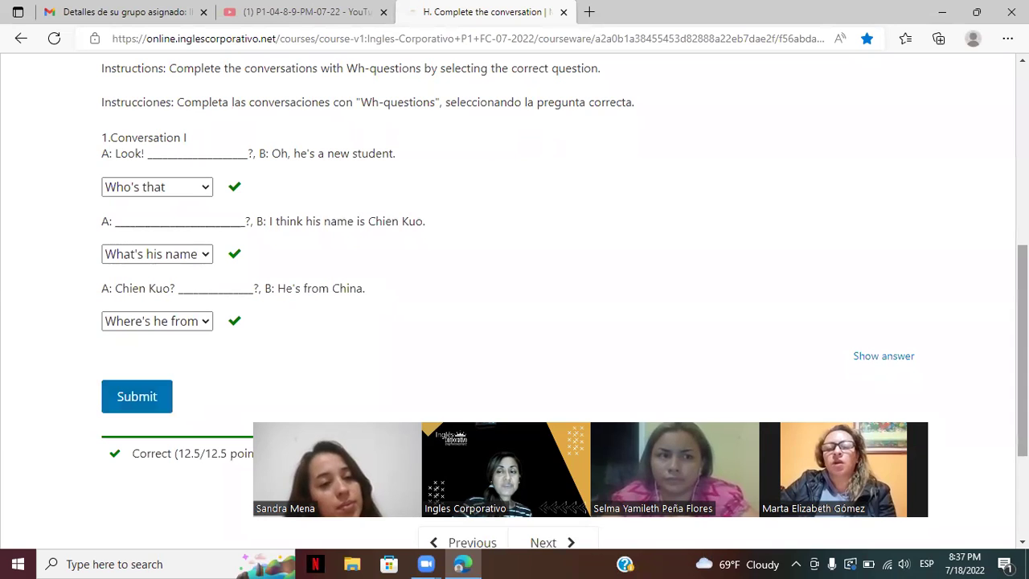
- Look over the graded answers of exercise H and move on to 4.0 Lesson Objective in Section 4
{"action": "scroll", "coordinate": [514, 290], "scroll_direction": "up", "scroll_amount": 5}
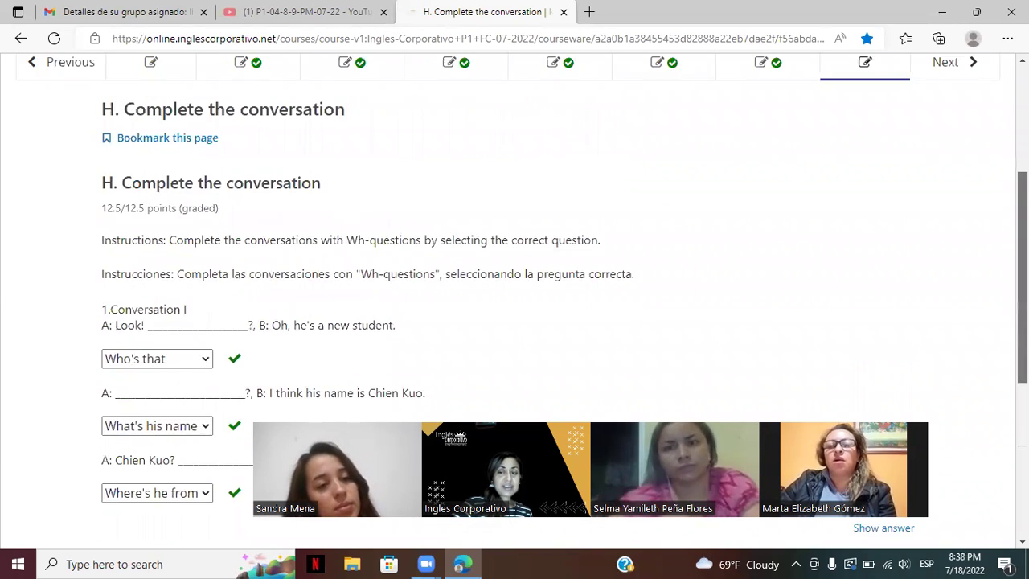
{"action": "scroll", "coordinate": [514, 302], "scroll_direction": "down", "scroll_amount": 3}
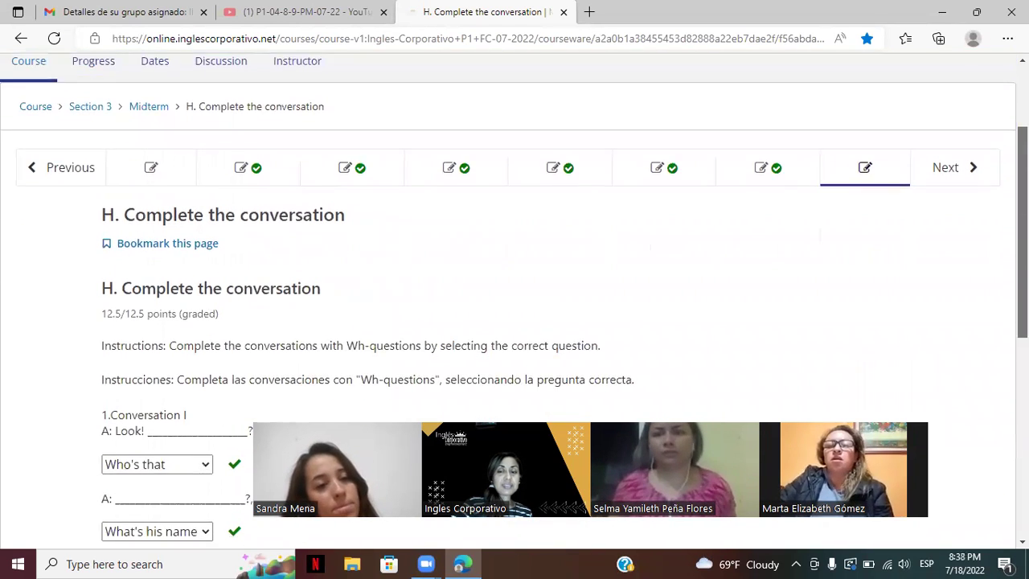
{"action": "scroll", "coordinate": [514, 301], "scroll_direction": "down", "scroll_amount": 3}
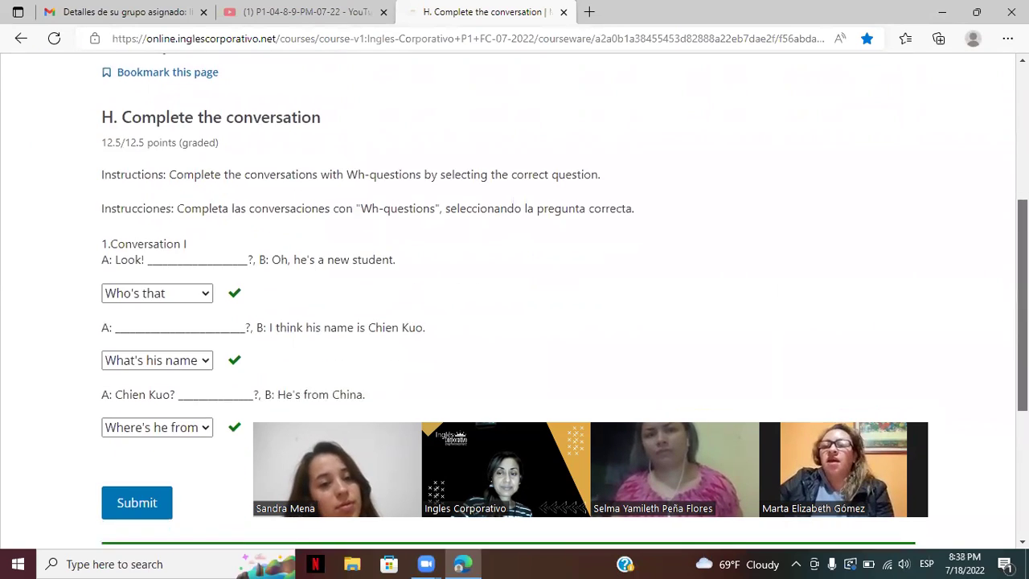
{"action": "scroll", "coordinate": [515, 302], "scroll_direction": "up", "scroll_amount": 3}
{"action": "scroll", "coordinate": [515, 301], "scroll_direction": "up", "scroll_amount": 1}
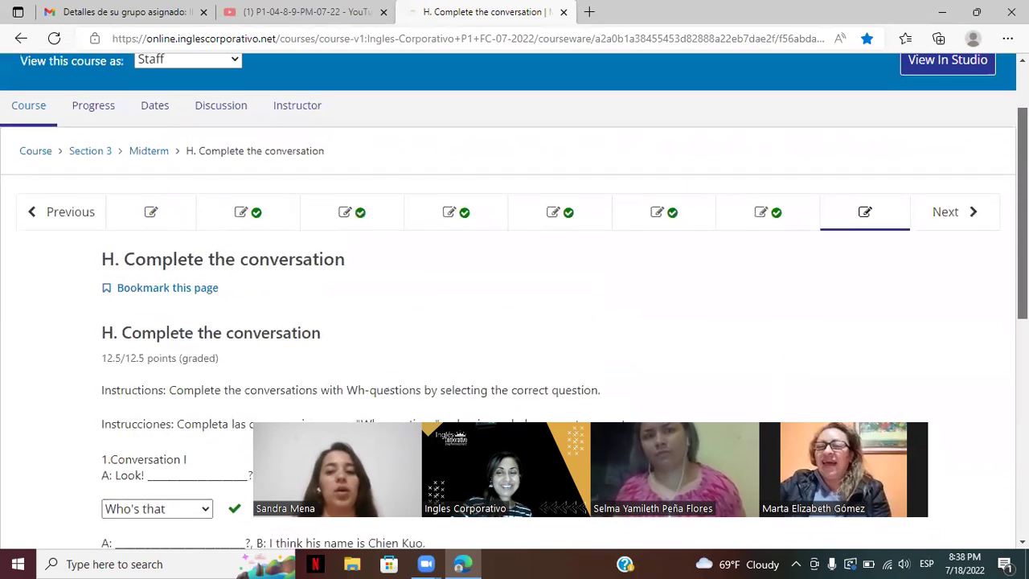
{"action": "scroll", "coordinate": [515, 301], "scroll_direction": "down", "scroll_amount": 3}
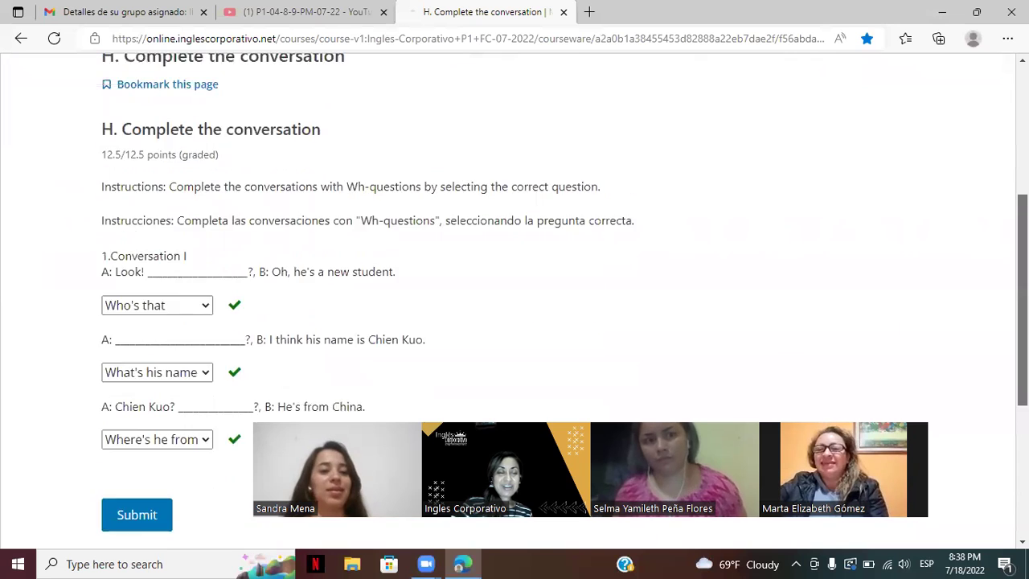
{"action": "scroll", "coordinate": [515, 301], "scroll_direction": "up", "scroll_amount": 3}
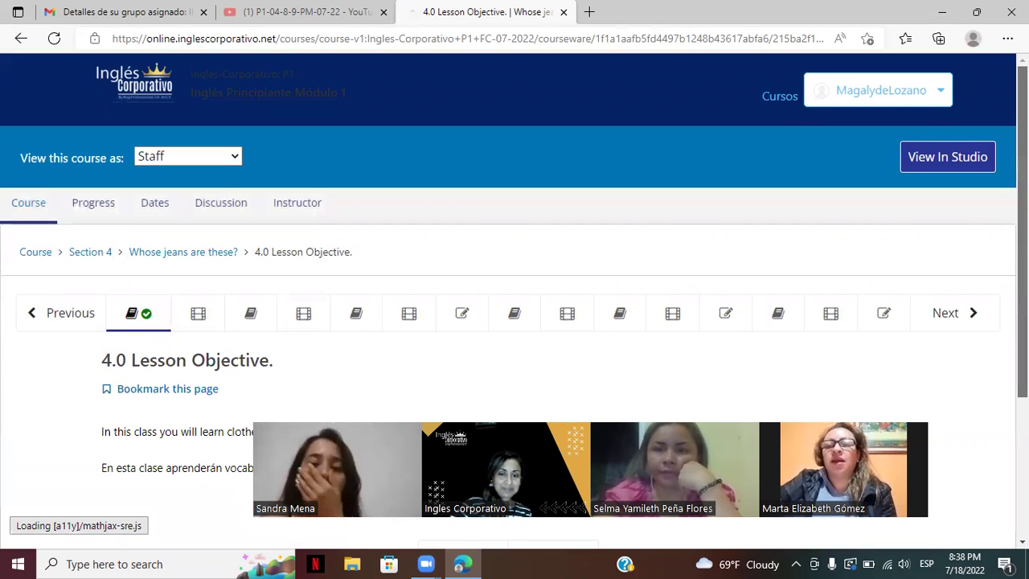
- Read the 4.0 lesson objective on clothes vocabulary and open the unit 4.1 Clothes Vocabulary
{"action": "scroll", "coordinate": [515, 303], "scroll_direction": "down", "scroll_amount": 2}
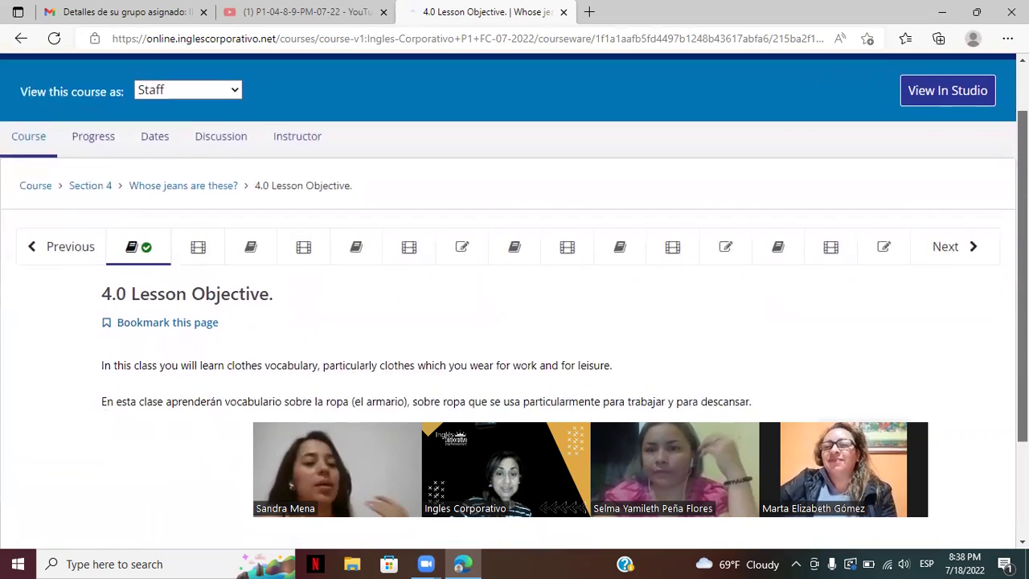
{"action": "scroll", "coordinate": [515, 302], "scroll_direction": "down", "scroll_amount": 3}
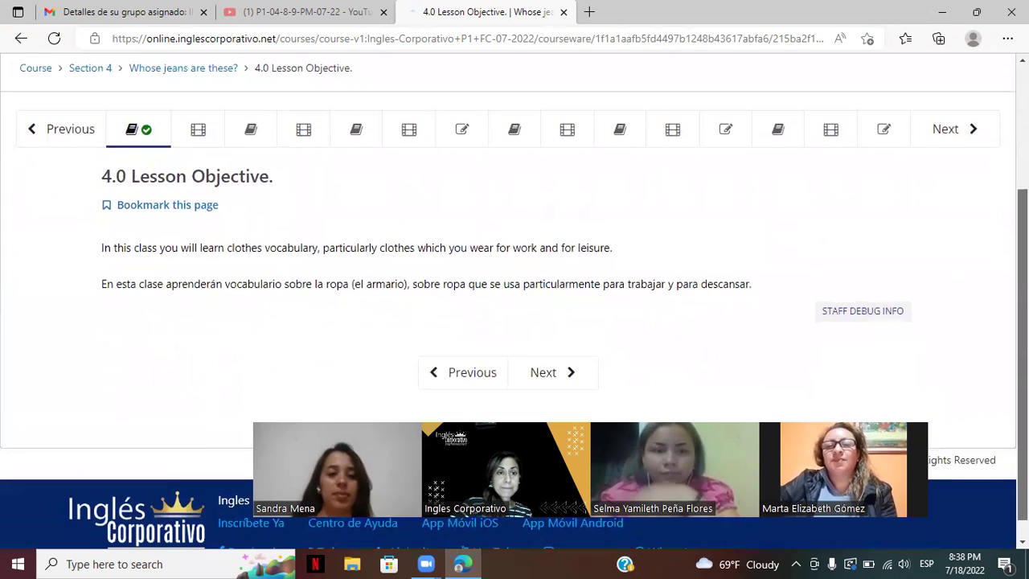
{"action": "left_click", "coordinate": [562, 368]}
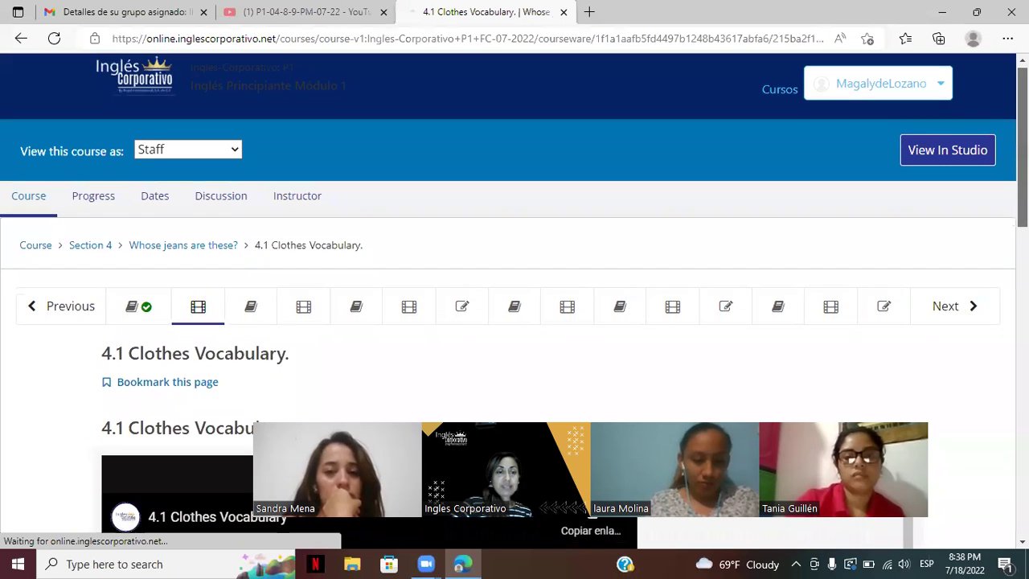
- View the 4.1 Clothes Vocabulary video picture in full screen, then leave full screen
{"action": "scroll", "coordinate": [514, 302], "scroll_direction": "down", "scroll_amount": 5}
{"action": "scroll", "coordinate": [514, 303], "scroll_direction": "down", "scroll_amount": 3}
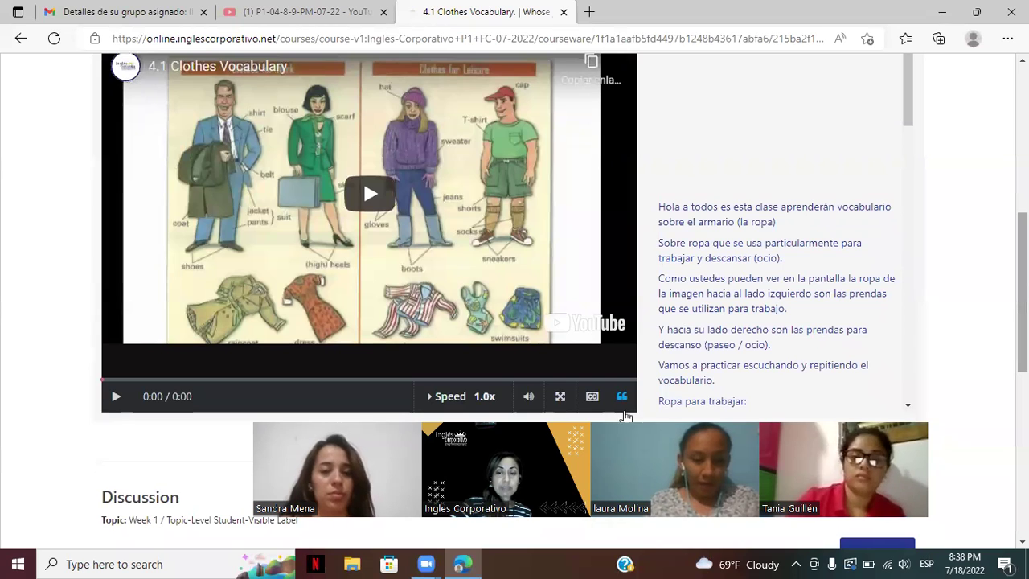
{"action": "left_click", "coordinate": [560, 397]}
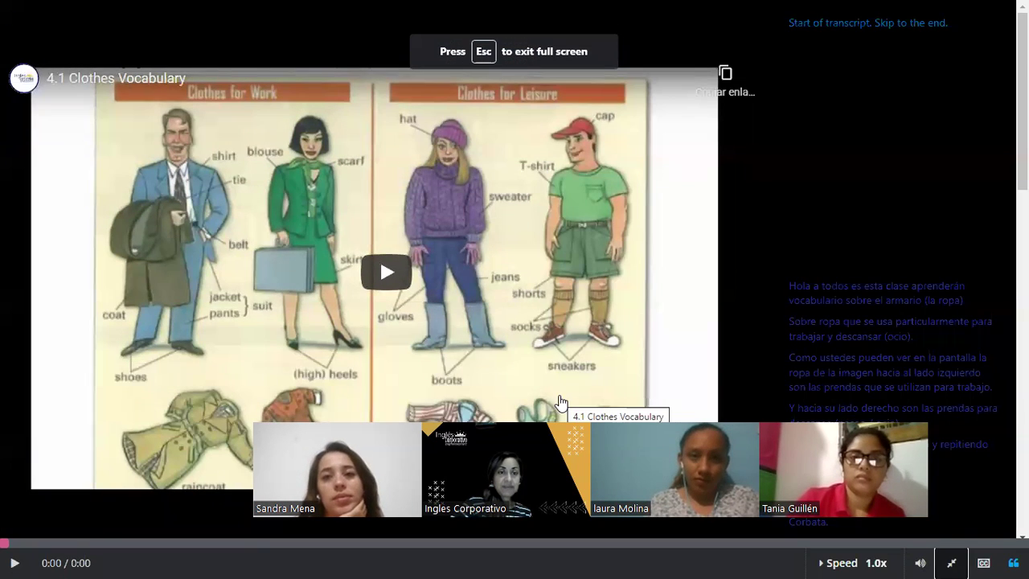
{"action": "mouse_move", "coordinate": [926, 563]}
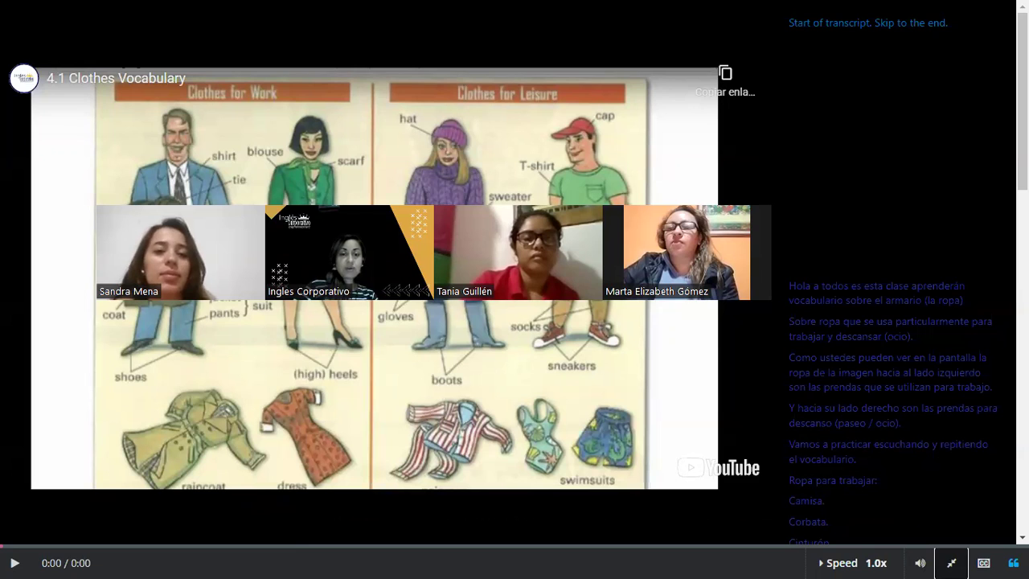
{"action": "left_click", "coordinate": [950, 563]}
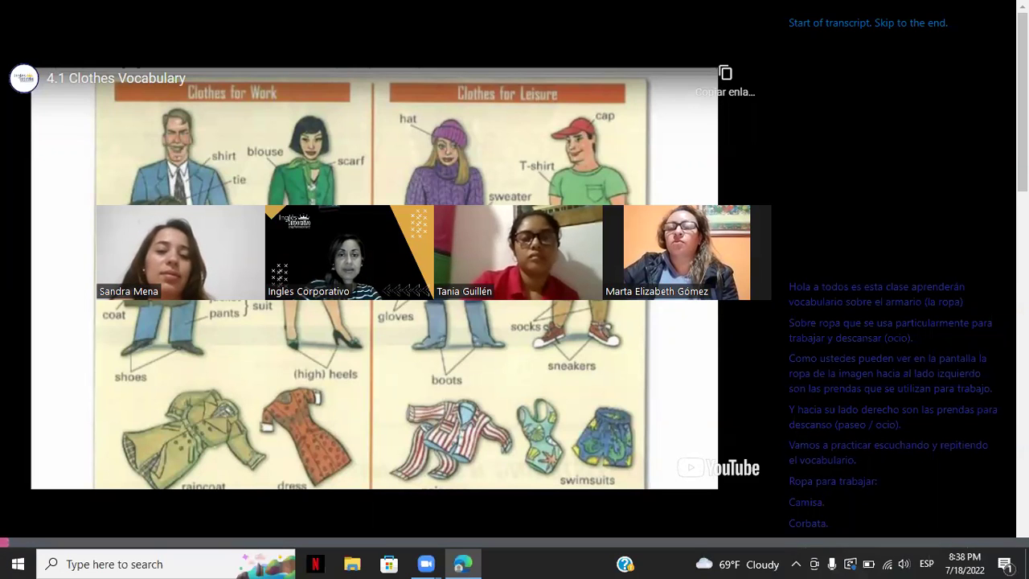